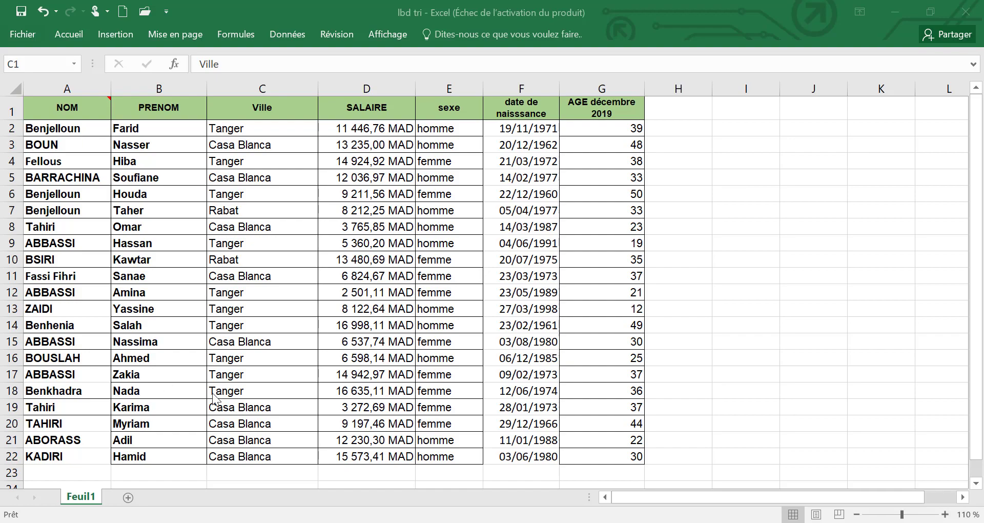
- Turn on filtering for the table's header row
{"action": "left_click", "coordinate": [160, 108]}
{"action": "left_click", "coordinate": [254, 110]}
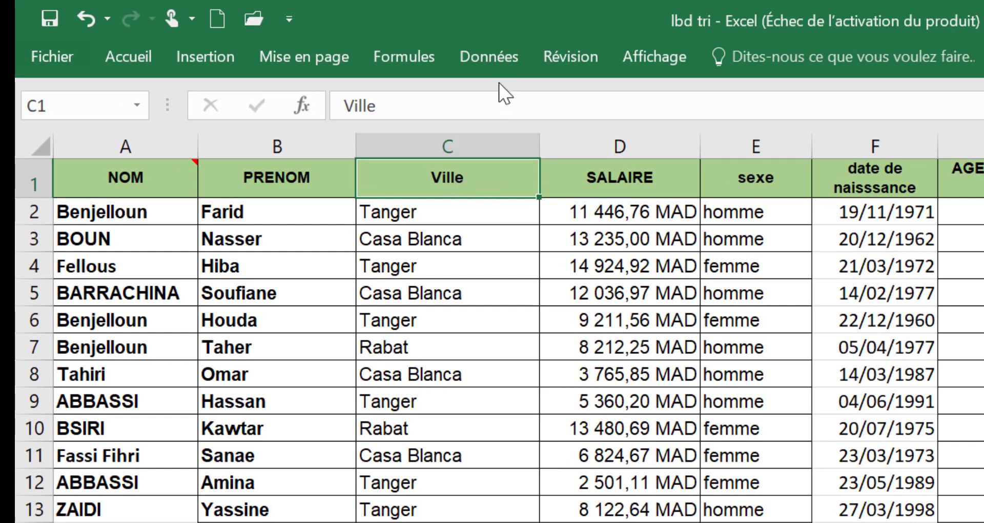
{"action": "left_click", "coordinate": [490, 56]}
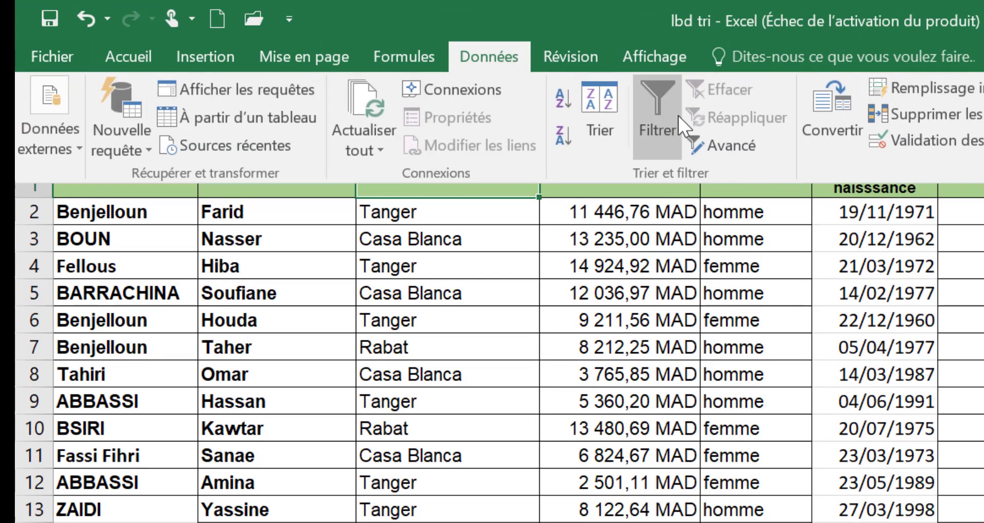
{"action": "left_click", "coordinate": [657, 117]}
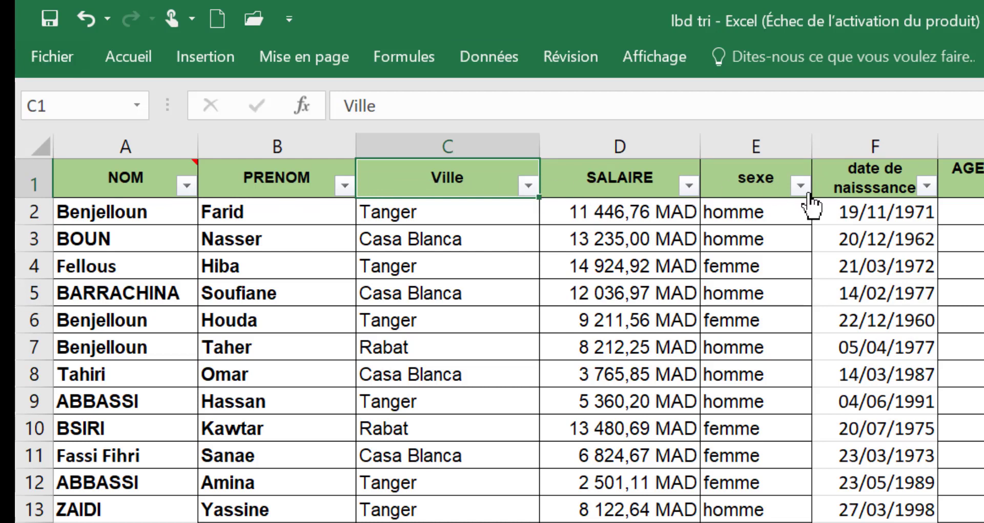
- Filter the Ville column to show only the Tanger rows
{"action": "left_click", "coordinate": [528, 185]}
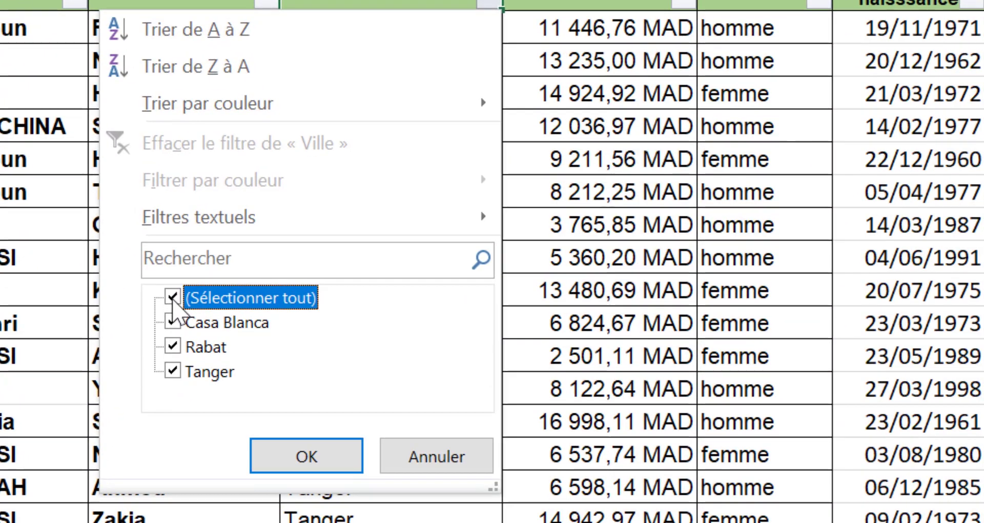
{"action": "left_click", "coordinate": [267, 434]}
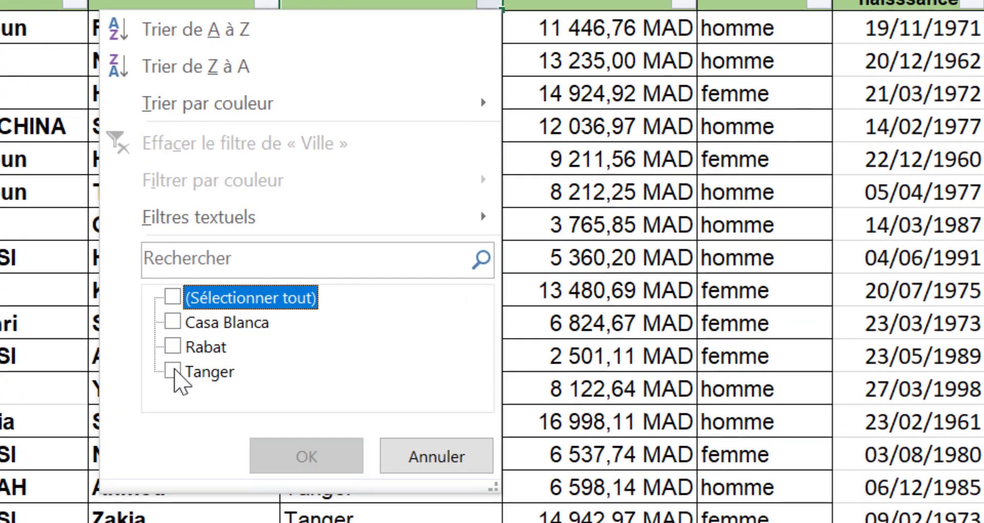
{"action": "left_click", "coordinate": [173, 370]}
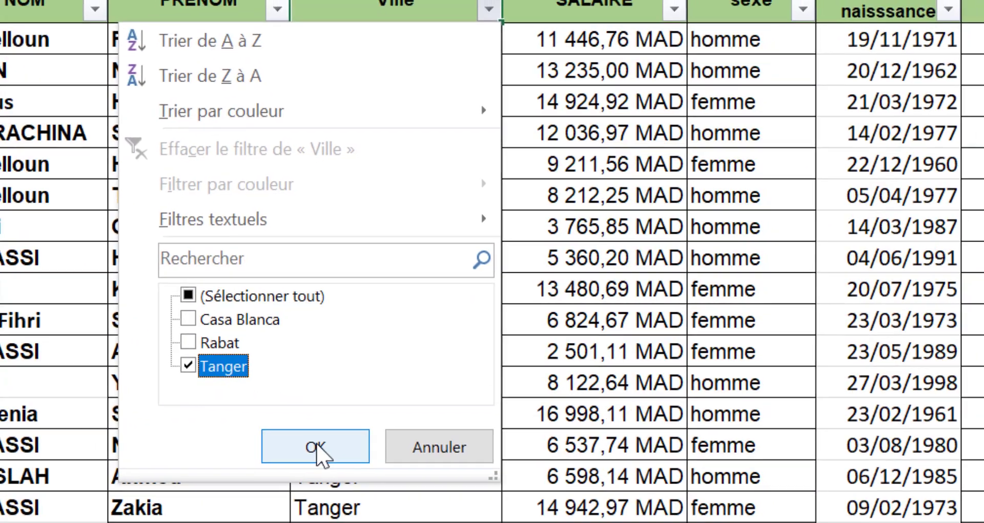
{"action": "left_click", "coordinate": [316, 447]}
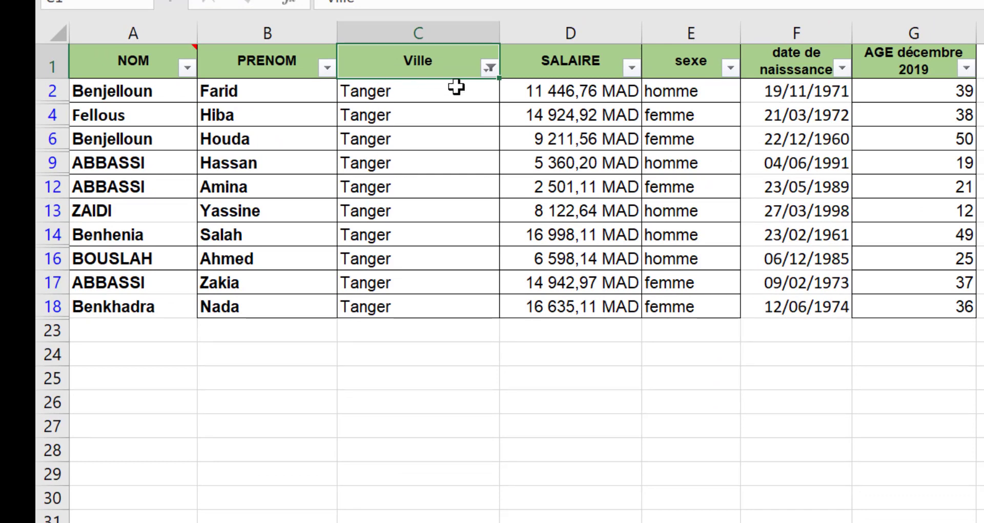
- Clear the Ville filter and turn off filtering for the table
{"action": "left_click", "coordinate": [489, 68]}
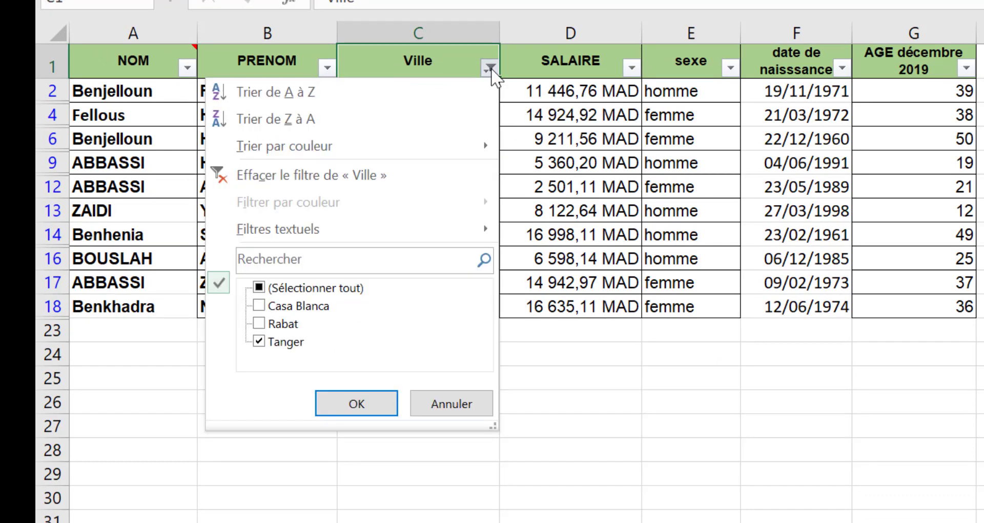
{"action": "left_click", "coordinate": [358, 176]}
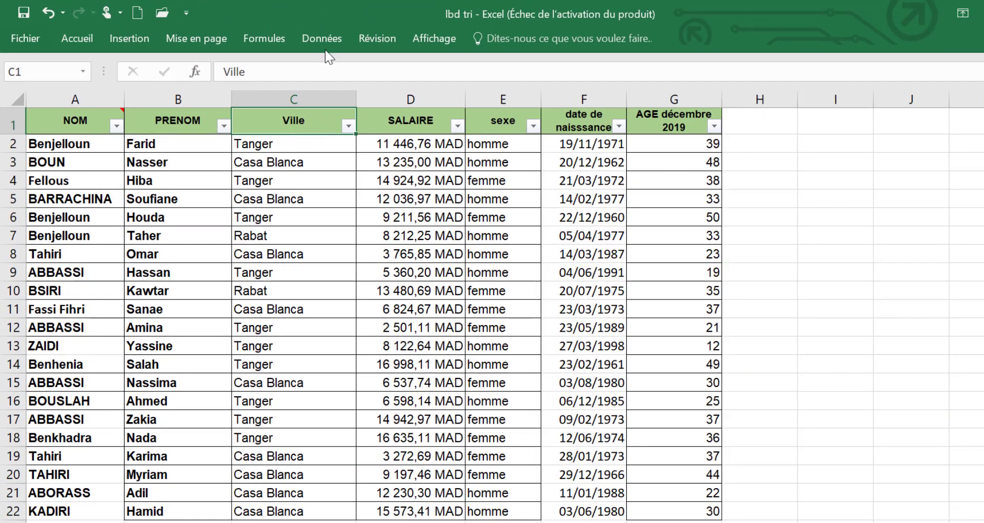
{"action": "left_click", "coordinate": [320, 38]}
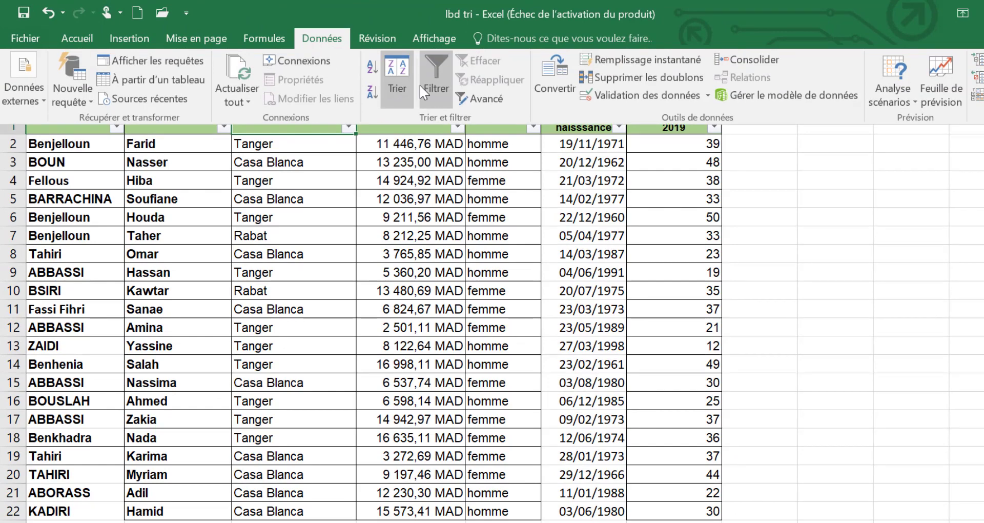
{"action": "left_click", "coordinate": [436, 85]}
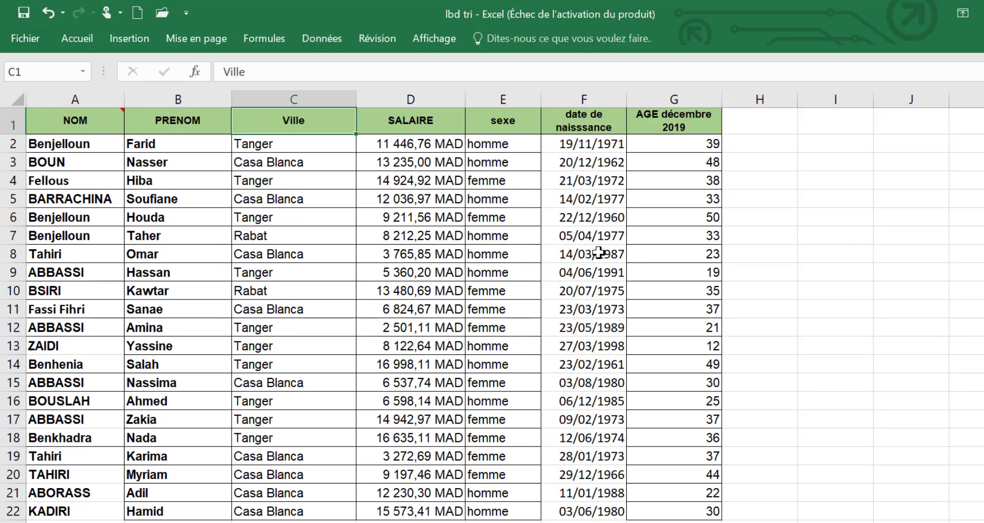
- Turn the table's filtering back on and review the numeric filter conditions offered for the SALAIRE column
{"action": "left_click", "coordinate": [321, 38]}
{"action": "left_click", "coordinate": [428, 73]}
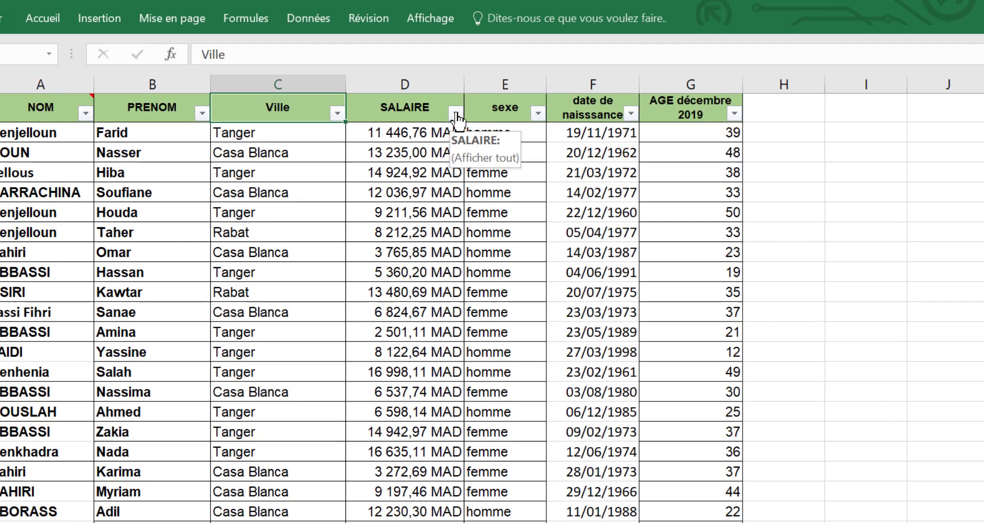
{"action": "left_click", "coordinate": [457, 125]}
{"action": "mouse_move", "coordinate": [284, 256]}
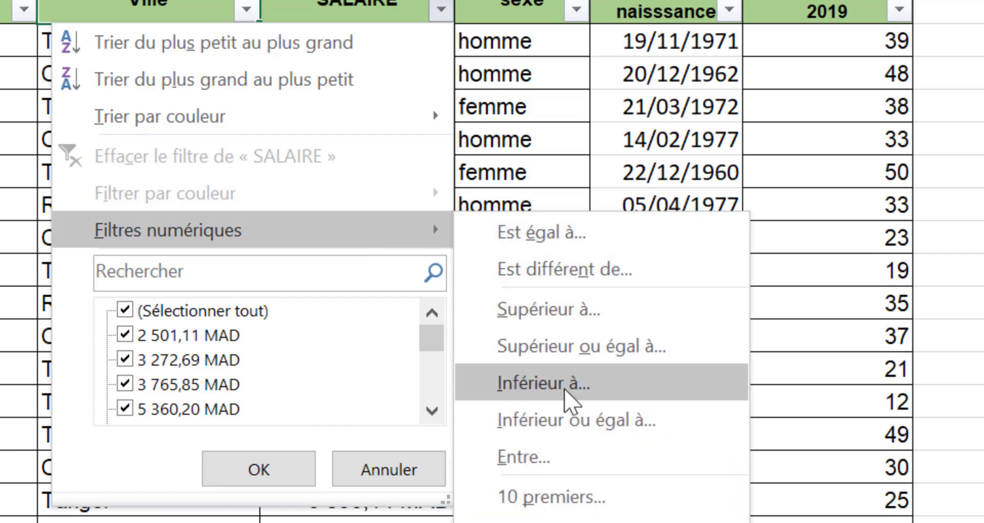
{"action": "left_click", "coordinate": [30, 191]}
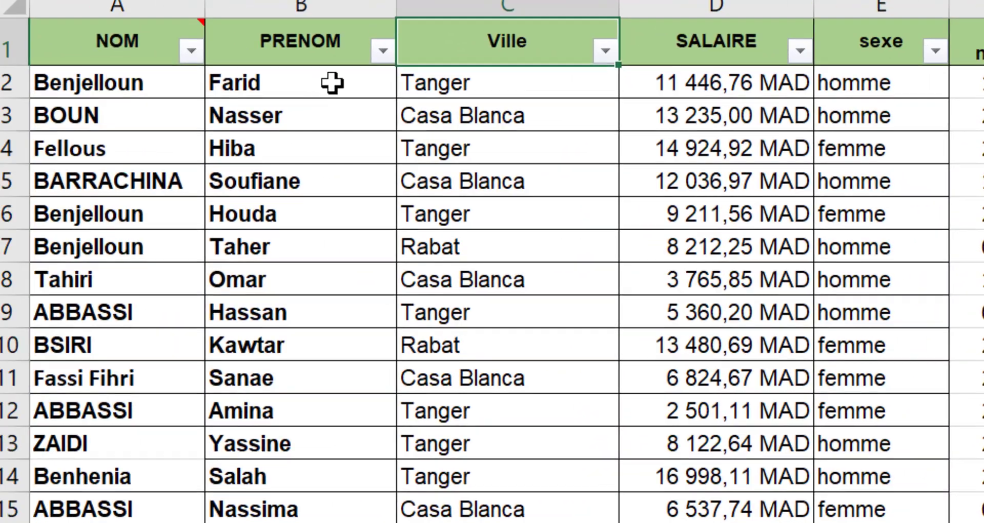
- Examine the text filter conditions for the PRENOM column and the comparison and Et/Ou options of its custom filter
{"action": "left_click", "coordinate": [380, 58]}
{"action": "mouse_move", "coordinate": [284, 269]}
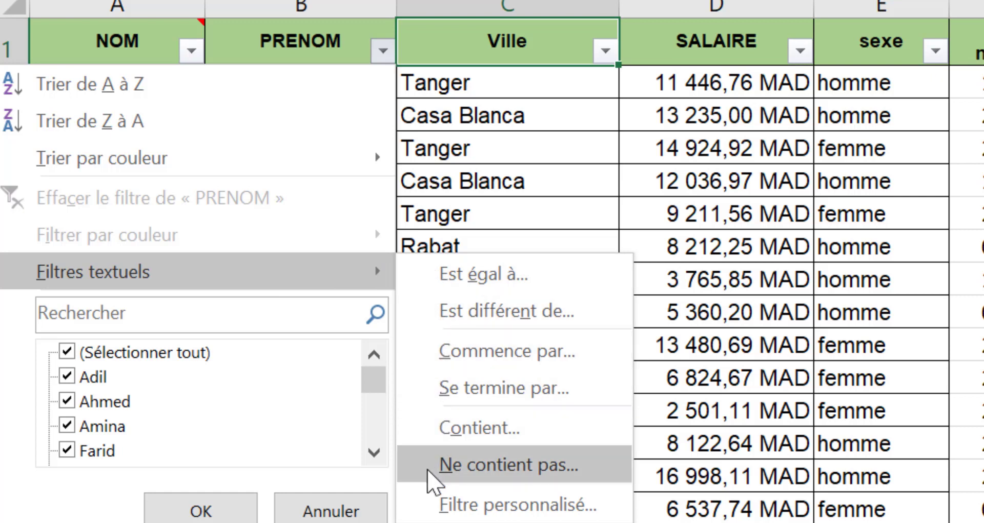
{"action": "left_click", "coordinate": [454, 507]}
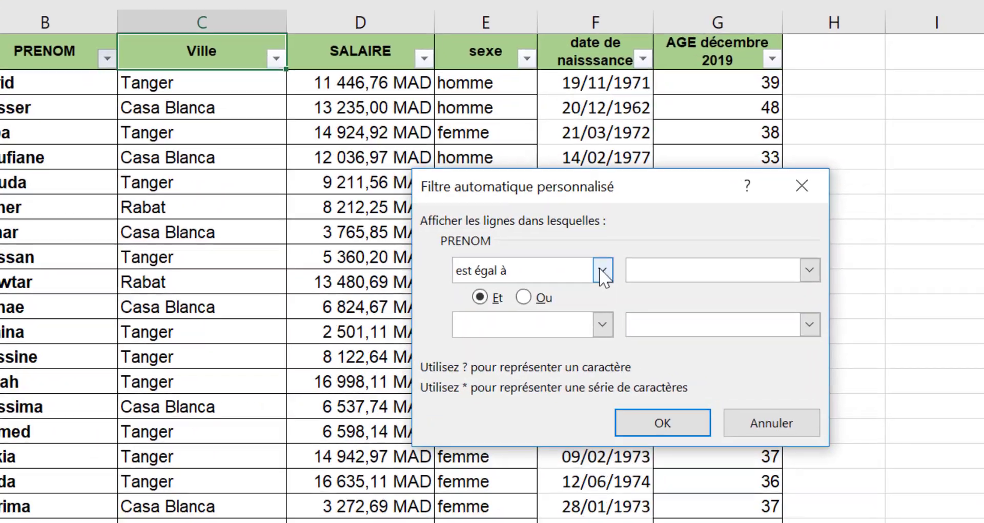
{"action": "left_click", "coordinate": [660, 292]}
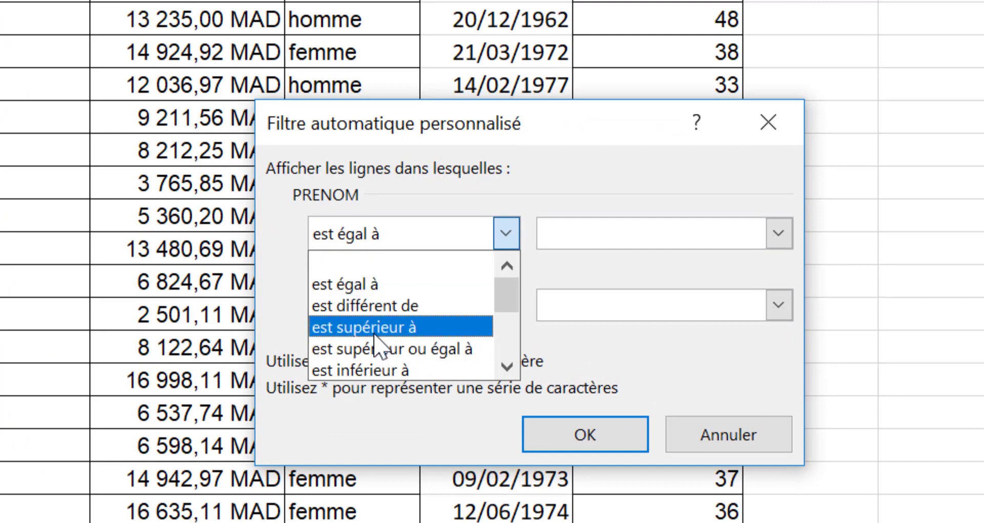
{"action": "left_click", "coordinate": [328, 282]}
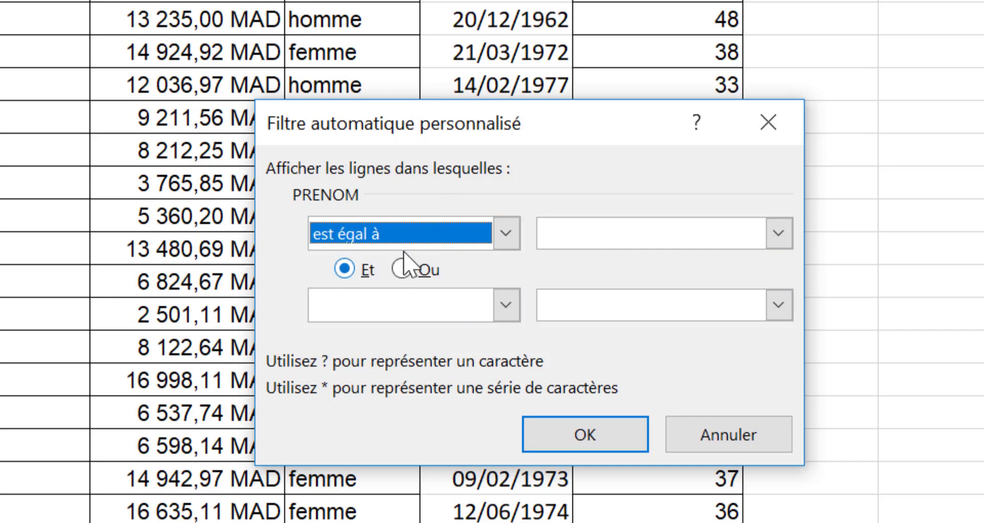
{"action": "left_click", "coordinate": [401, 269]}
{"action": "left_click", "coordinate": [354, 305]}
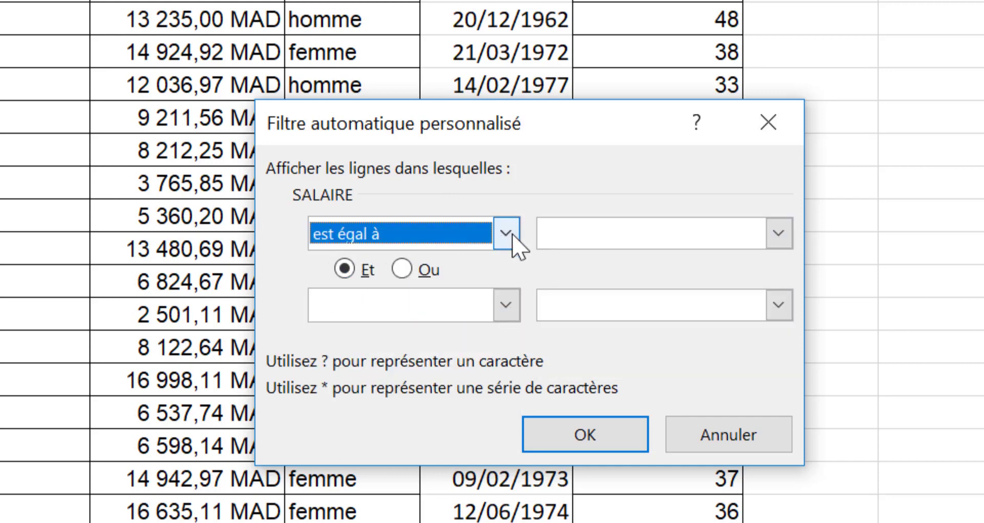
- Set the first condition of the SALAIRE custom filter to "est supérieur ou égal à" 10000
{"action": "left_click", "coordinate": [511, 234]}
{"action": "scroll", "coordinate": [410, 307], "scroll_direction": "up", "scroll_amount": 1}
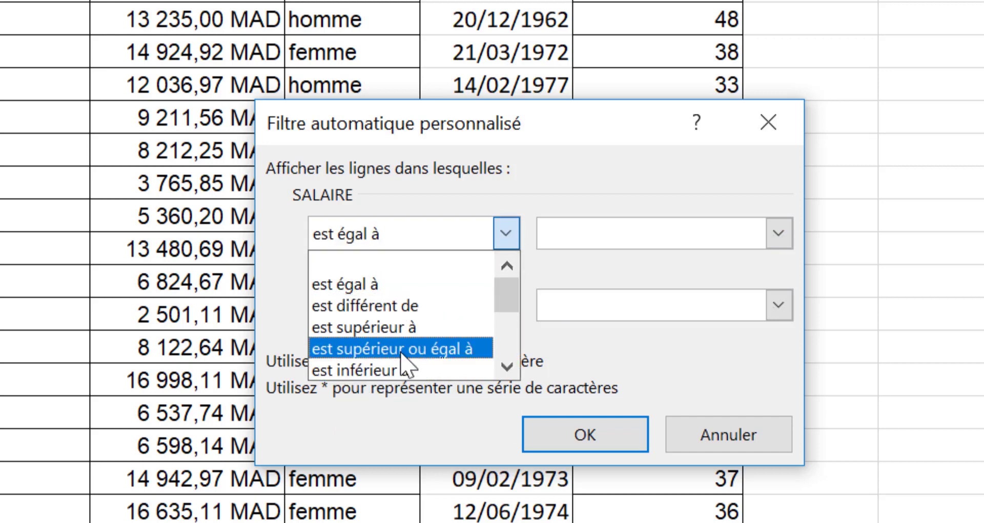
{"action": "left_click", "coordinate": [401, 353]}
{"action": "left_click", "coordinate": [576, 226]}
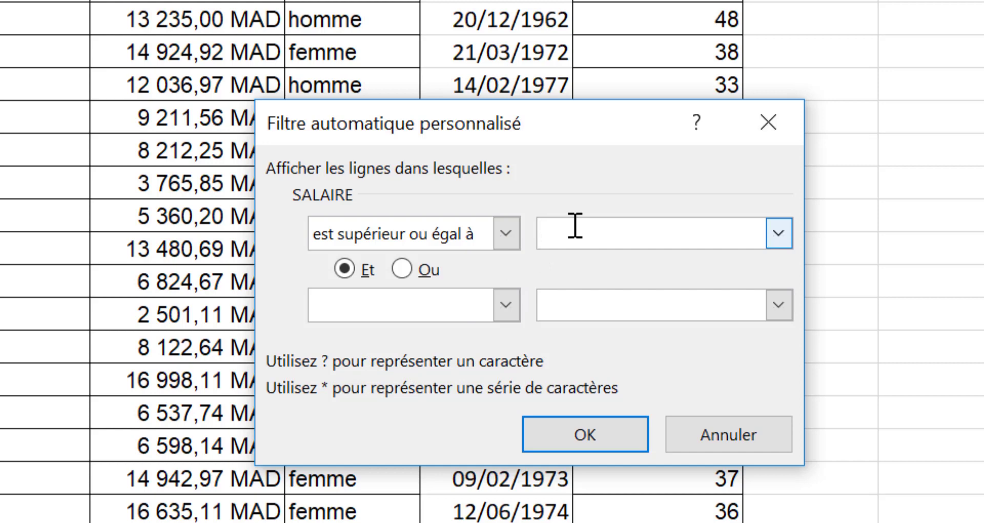
{"action": "type", "text": "10000"}
- Add the second SALAIRE condition "est inférieur ou égal à" 15000, combined with Et, and apply the custom filter
{"action": "left_click", "coordinate": [506, 304]}
{"action": "left_click", "coordinate": [507, 437]}
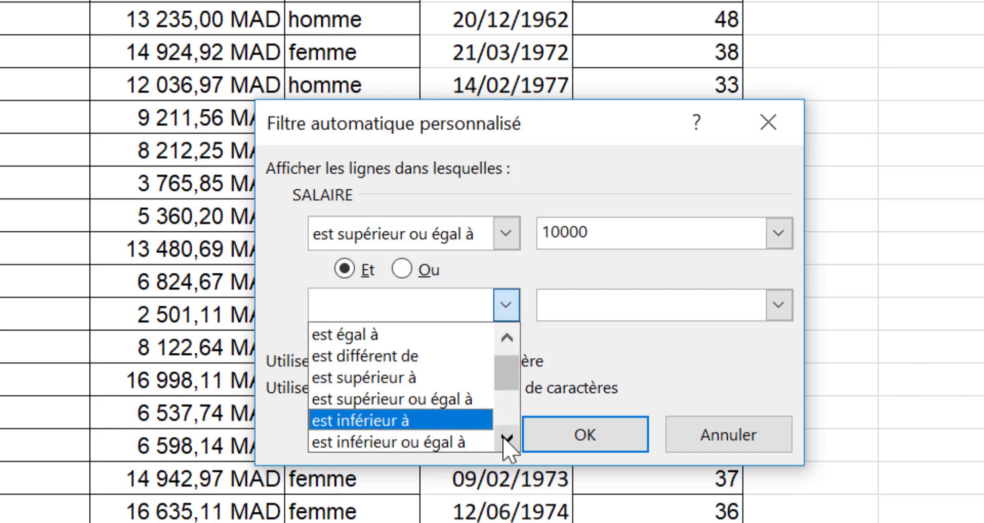
{"action": "left_click", "coordinate": [506, 437]}
{"action": "left_click", "coordinate": [359, 420]}
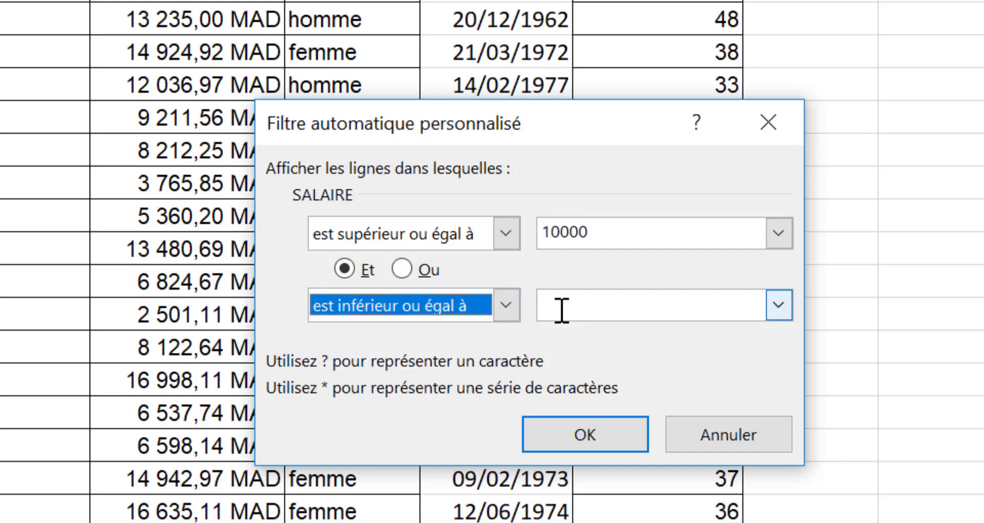
{"action": "left_click", "coordinate": [566, 307]}
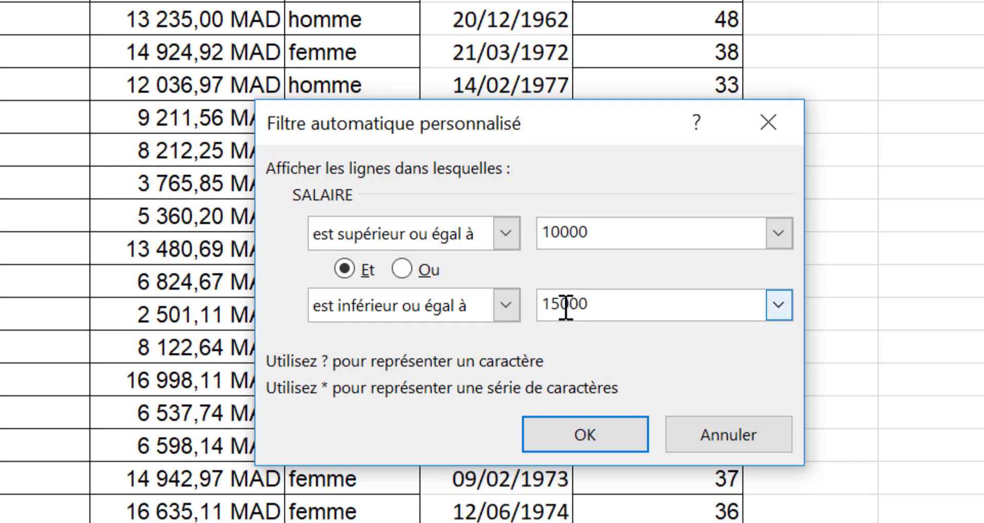
{"action": "type", "text": "15000"}
{"action": "left_click", "coordinate": [556, 444]}
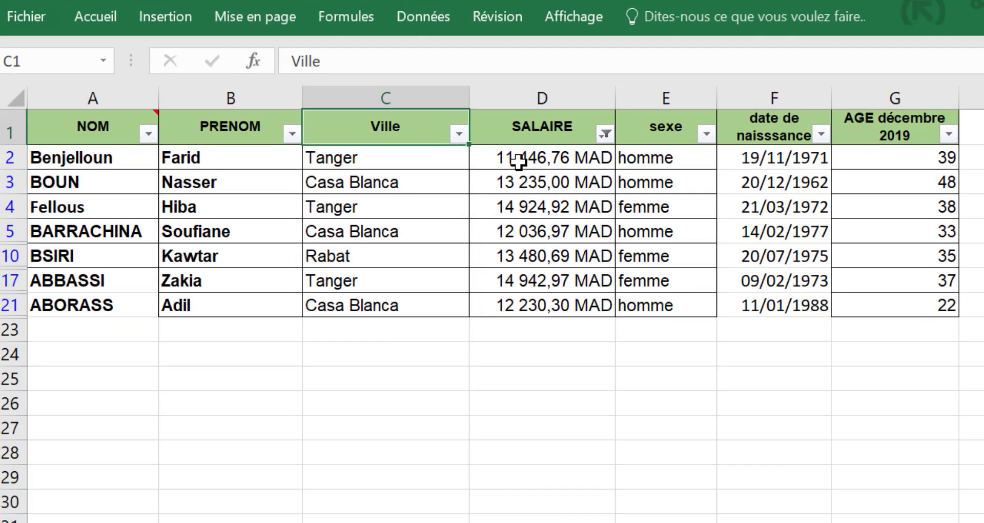
- Check the filtered salaries and clear the filter on the SALAIRE column
{"action": "left_click", "coordinate": [517, 161]}
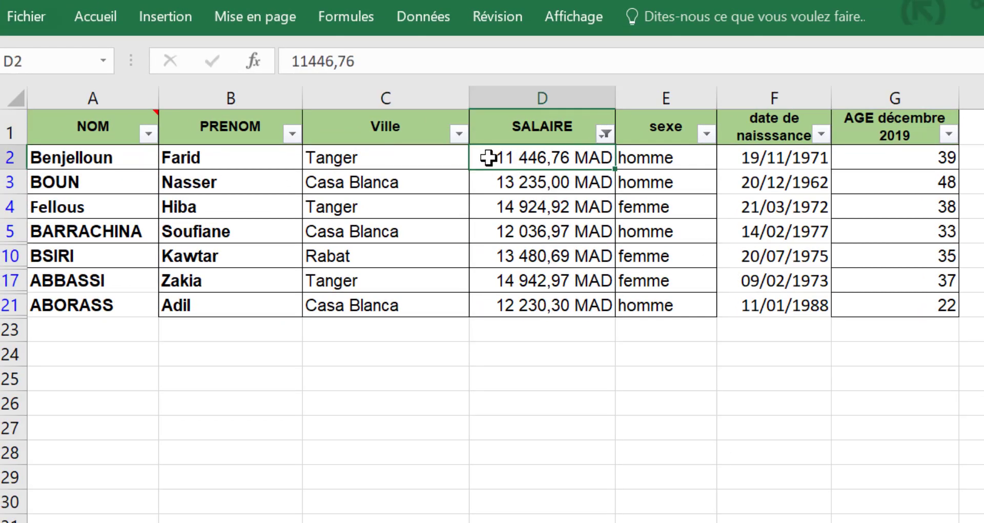
{"action": "left_click", "coordinate": [489, 300]}
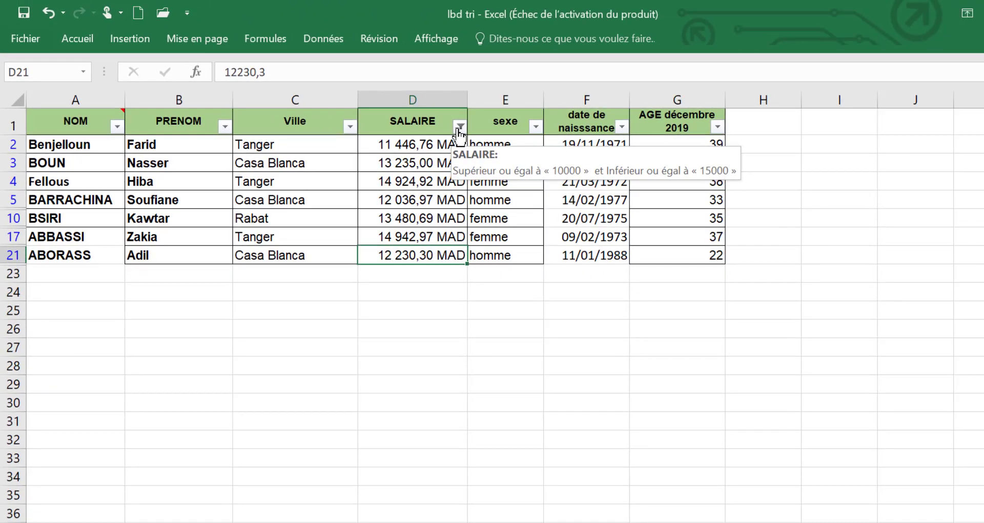
{"action": "left_click", "coordinate": [977, 167]}
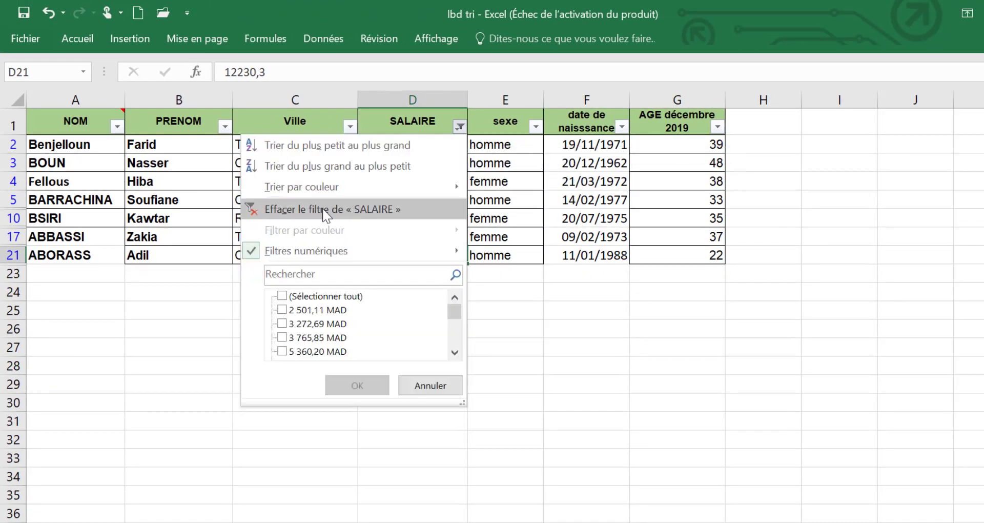
{"action": "left_click", "coordinate": [325, 214]}
- Check the empty Ville cells C18 and C21 and filter the Ville column to show only blanks (Vides)
{"action": "key", "text": "Left"}
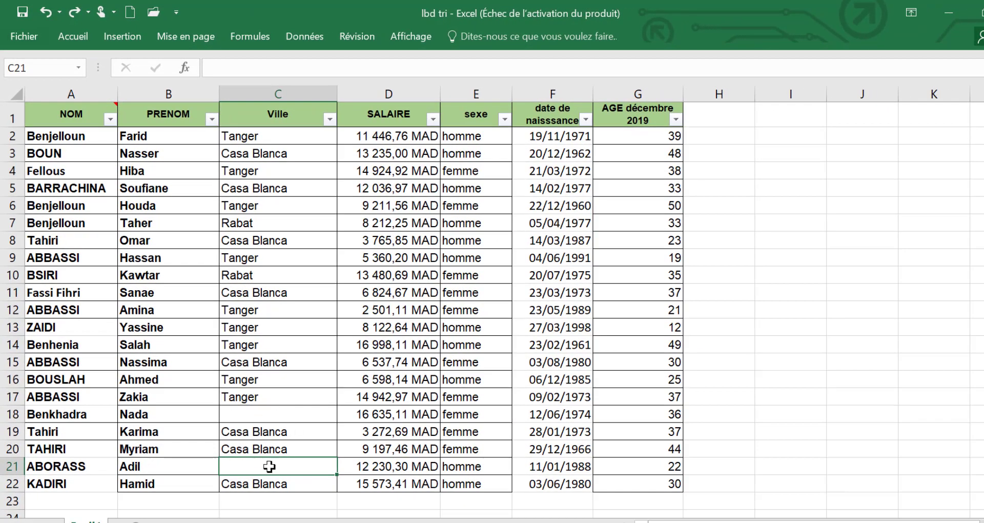
{"action": "left_click", "coordinate": [257, 418]}
{"action": "left_click", "coordinate": [252, 466]}
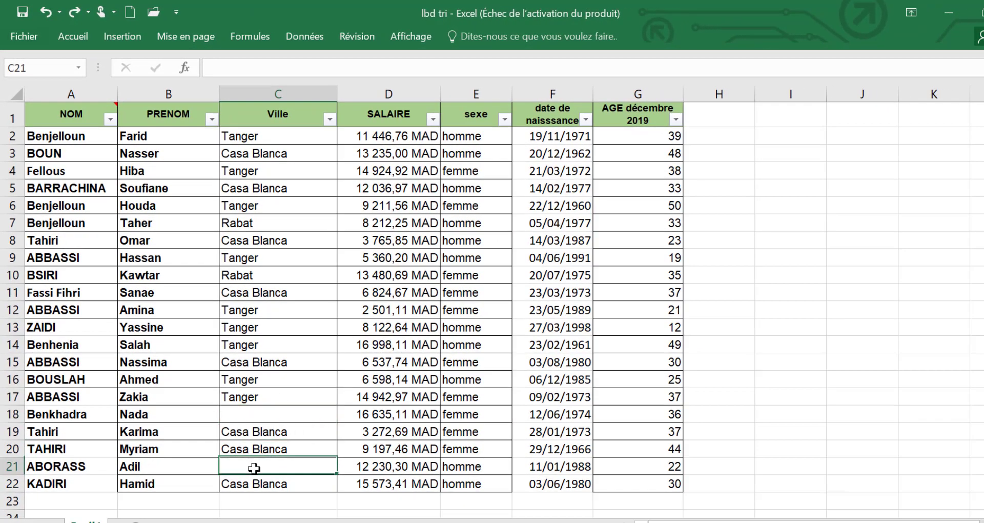
{"action": "left_click", "coordinate": [330, 119]}
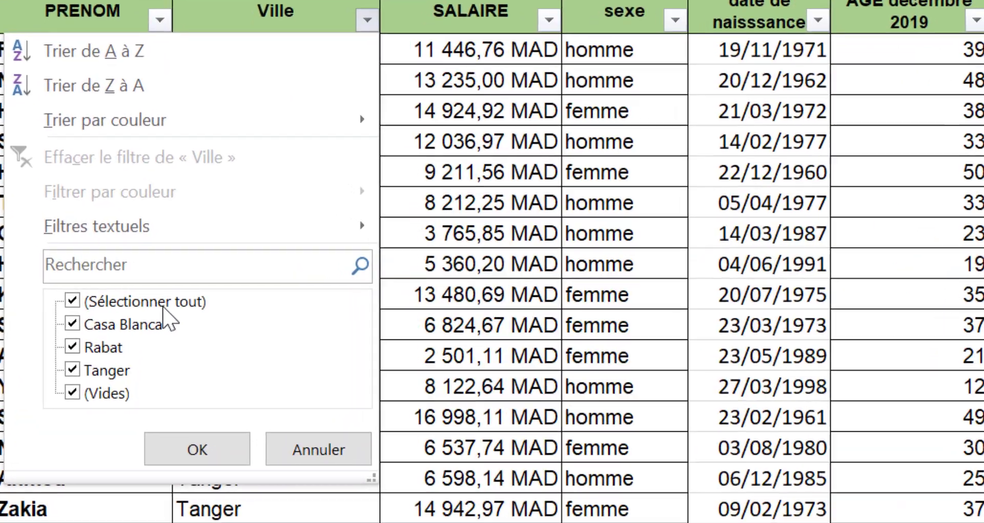
{"action": "left_click", "coordinate": [163, 307]}
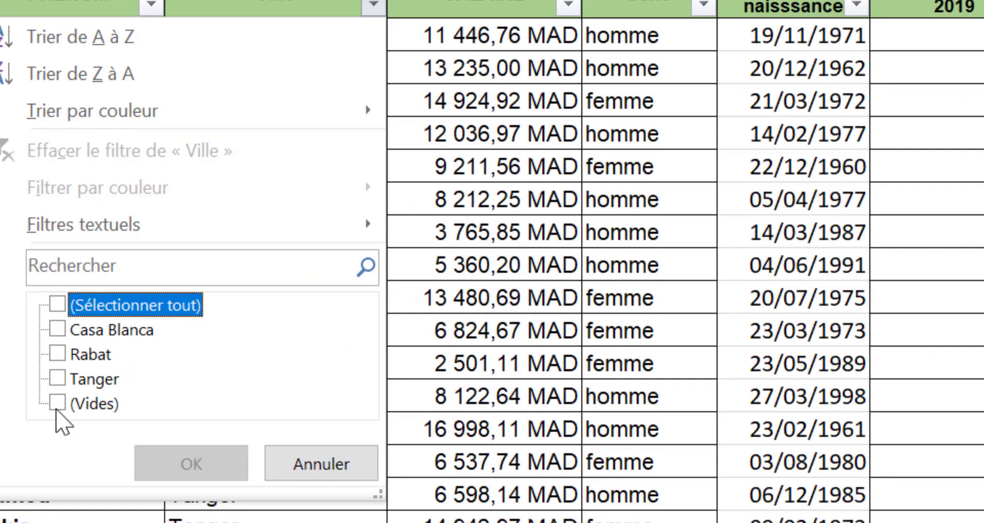
{"action": "left_click", "coordinate": [57, 404]}
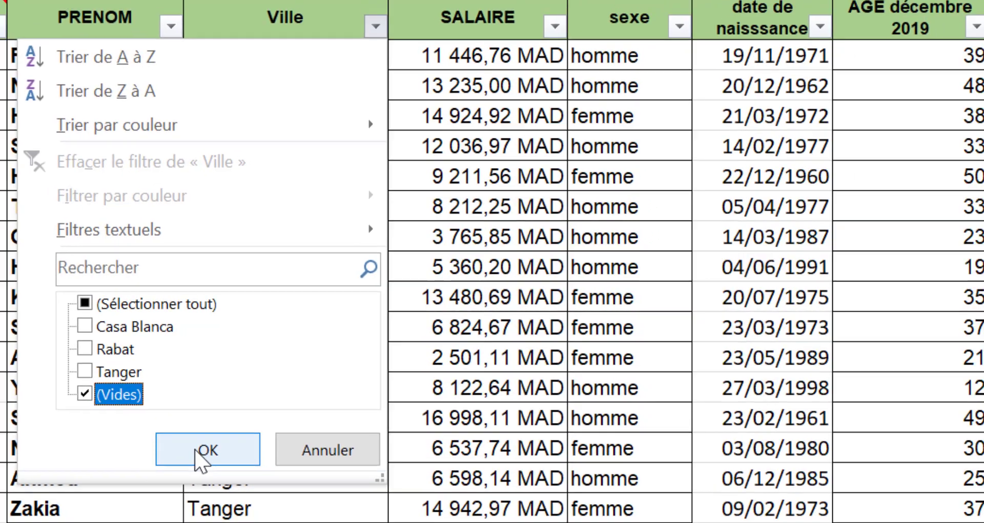
{"action": "left_click", "coordinate": [186, 464]}
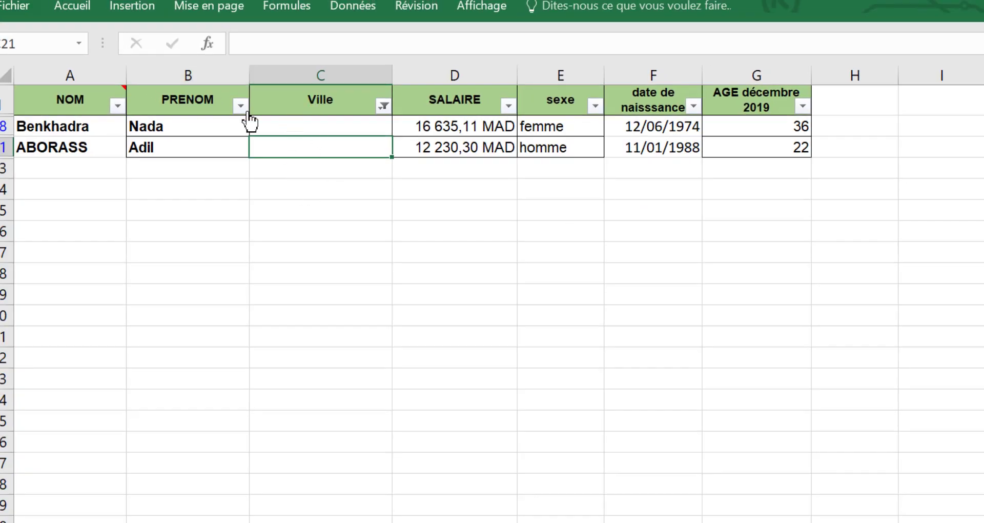
- Clear the blanks filter on the Ville column and filter it to show only Tanger
{"action": "left_click", "coordinate": [384, 106]}
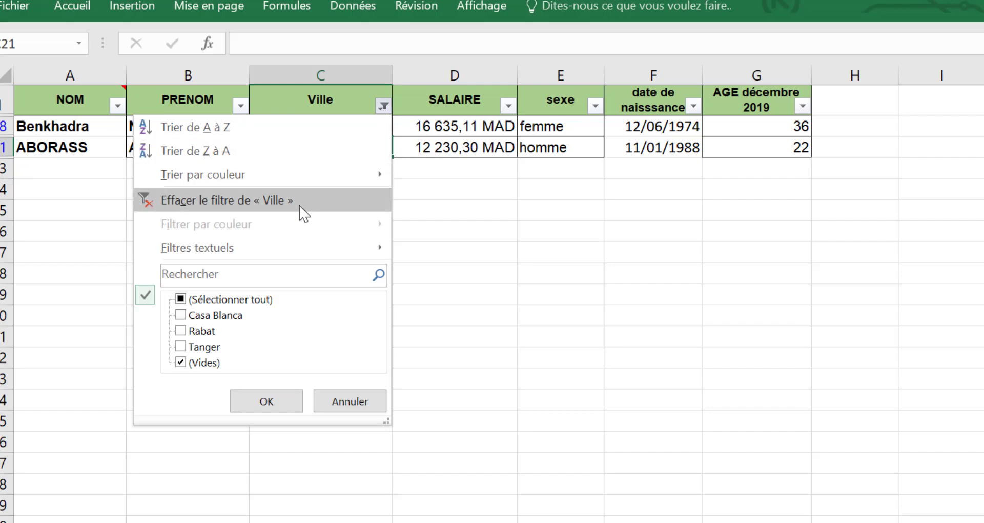
{"action": "left_click", "coordinate": [287, 202]}
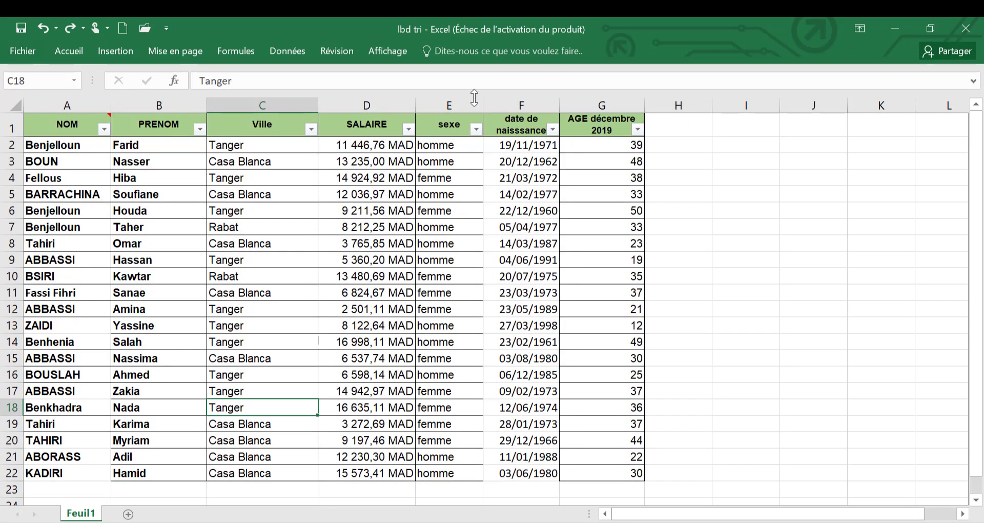
{"action": "left_click", "coordinate": [313, 132]}
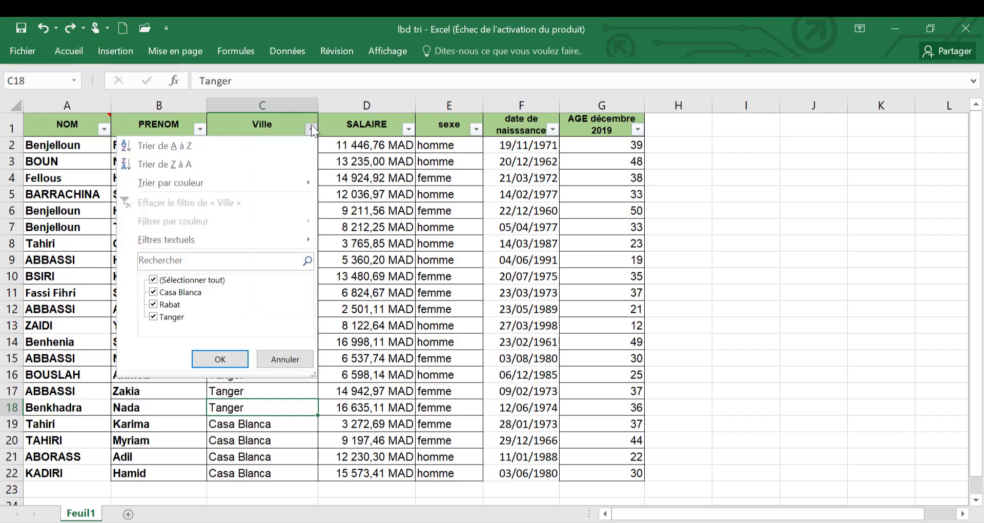
{"action": "left_click", "coordinate": [154, 280]}
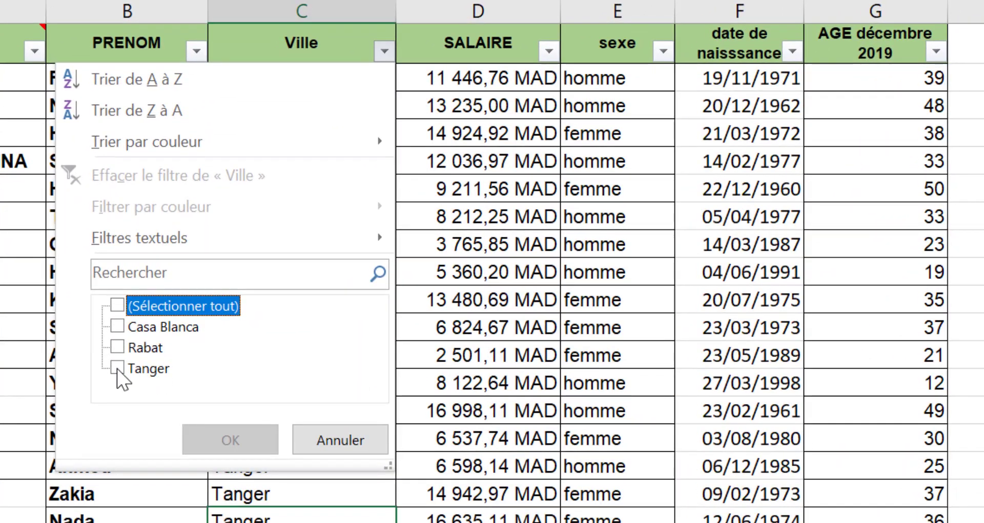
{"action": "left_click", "coordinate": [117, 368]}
{"action": "left_click", "coordinate": [230, 440]}
- Filter the sexe column to show only femme, in addition to the Ville filter
{"action": "left_click", "coordinate": [663, 50]}
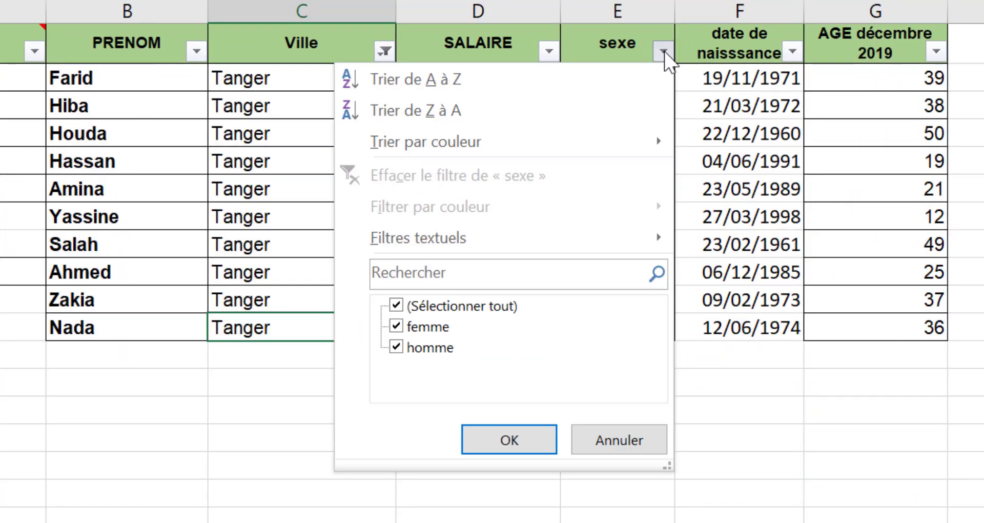
{"action": "left_click", "coordinate": [446, 306]}
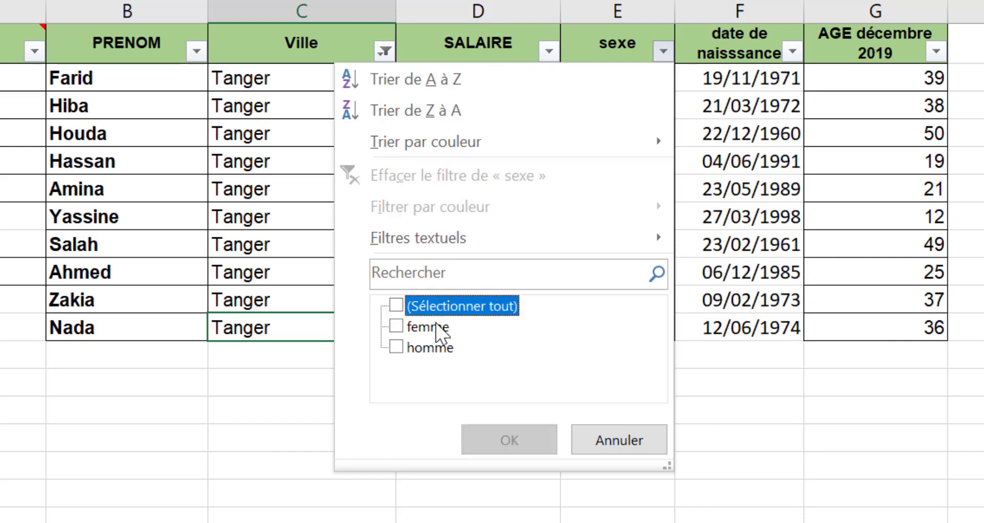
{"action": "left_click", "coordinate": [396, 326]}
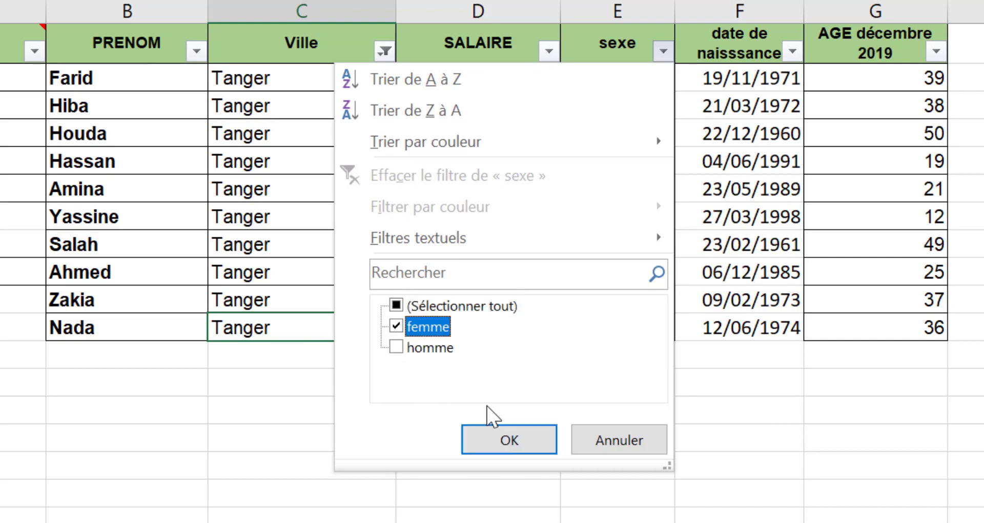
{"action": "left_click", "coordinate": [507, 440]}
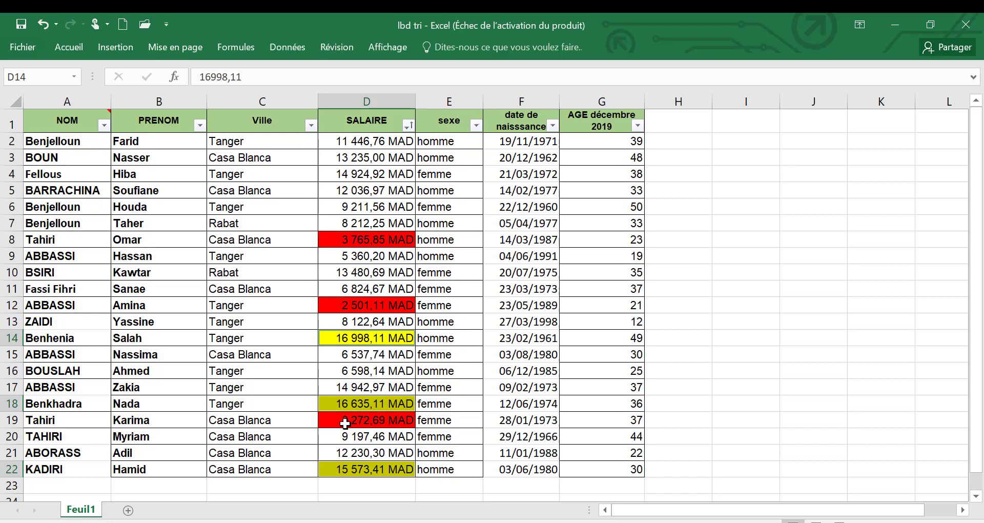
- Check the yellow salary cells D14, D18 and D22 and filter the SALAIRE column by yellow cell colour
{"action": "left_click", "coordinate": [339, 338]}
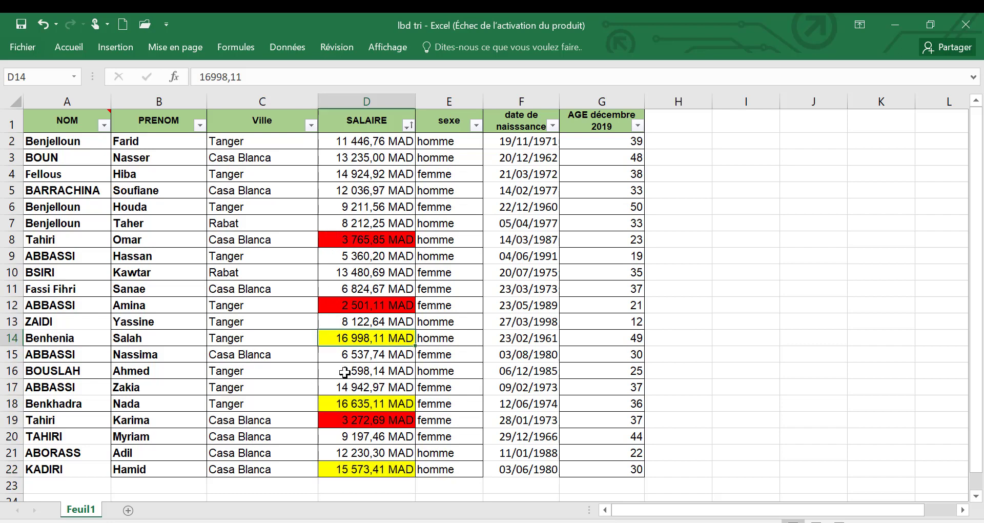
{"action": "left_click", "coordinate": [340, 404]}
{"action": "left_click", "coordinate": [341, 467]}
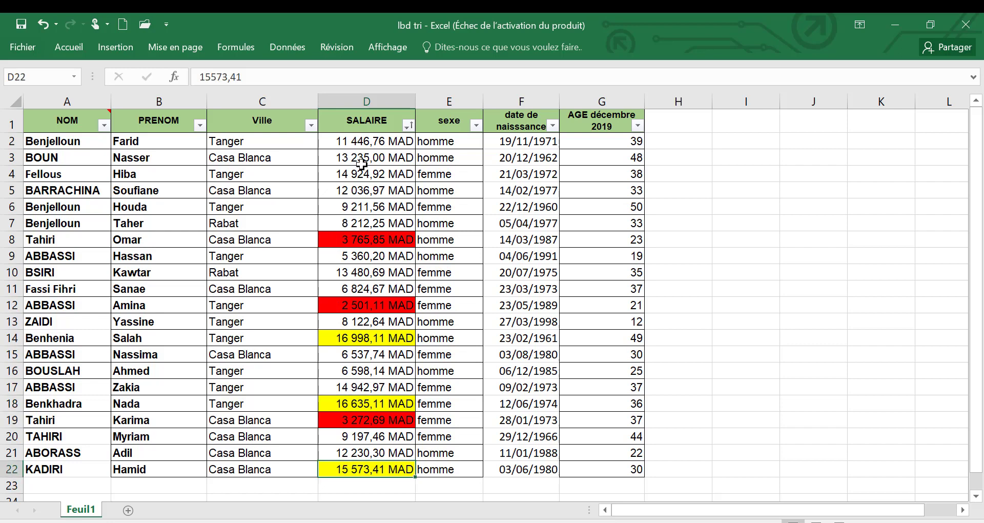
{"action": "left_click", "coordinate": [408, 126]}
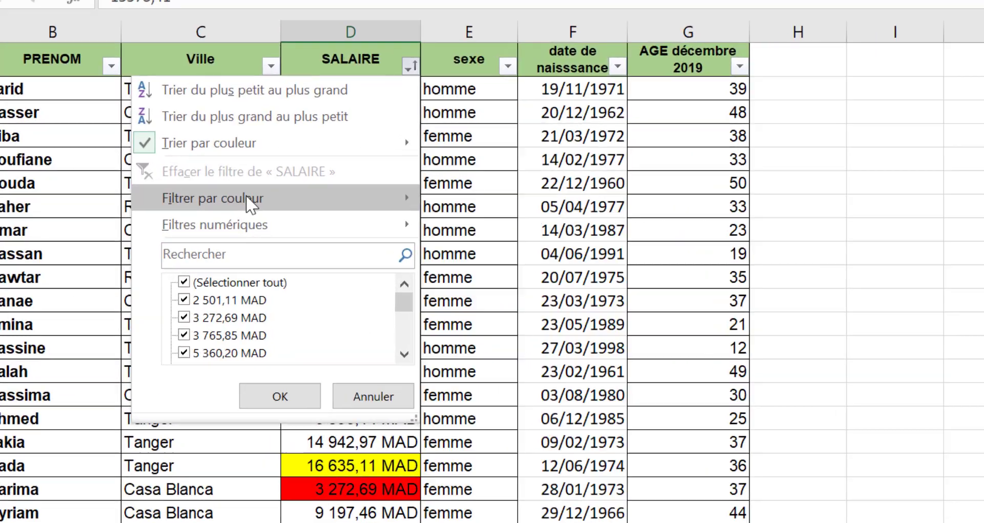
{"action": "mouse_move", "coordinate": [350, 221]}
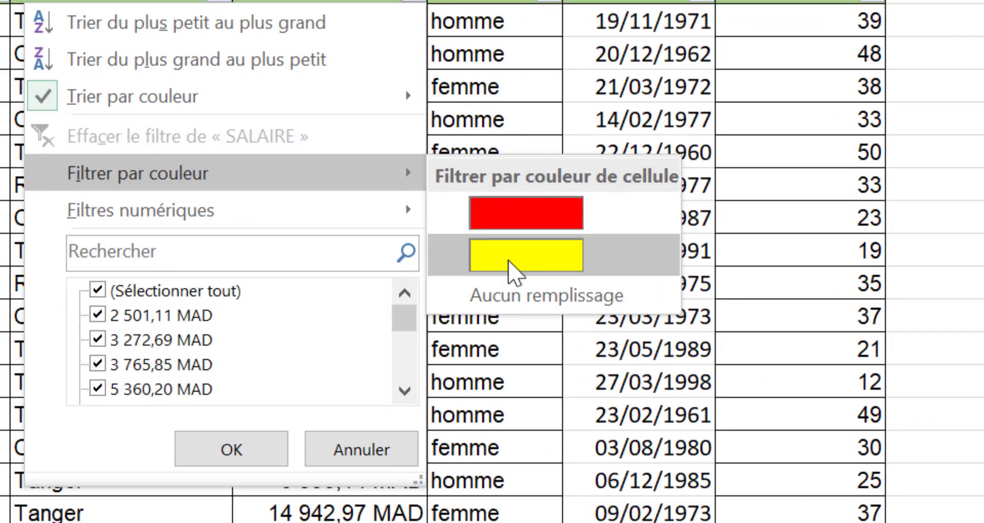
{"action": "left_click", "coordinate": [515, 269]}
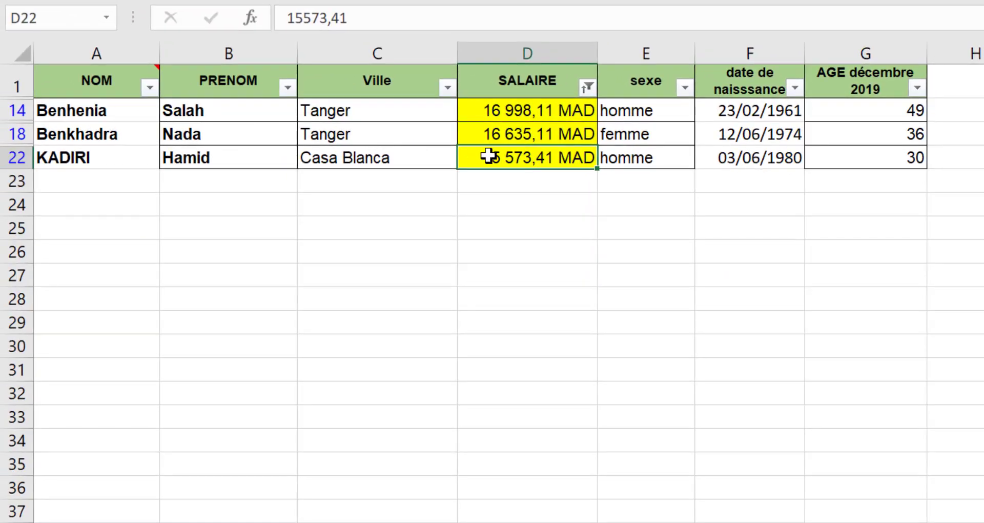
- Clear the yellow colour filter on SALAIRE and filter the column by red cell colour
{"action": "left_click", "coordinate": [587, 88]}
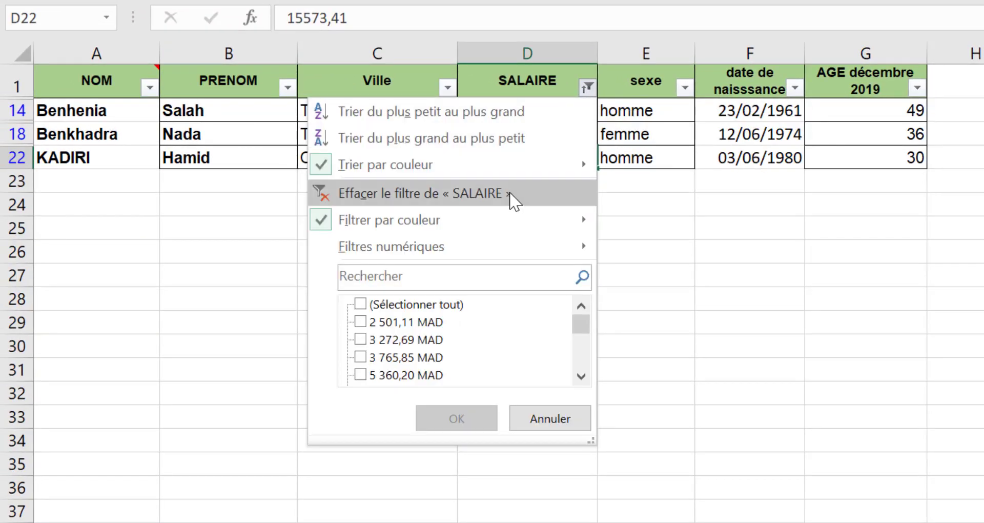
{"action": "left_click", "coordinate": [511, 194]}
{"action": "left_click", "coordinate": [584, 88]}
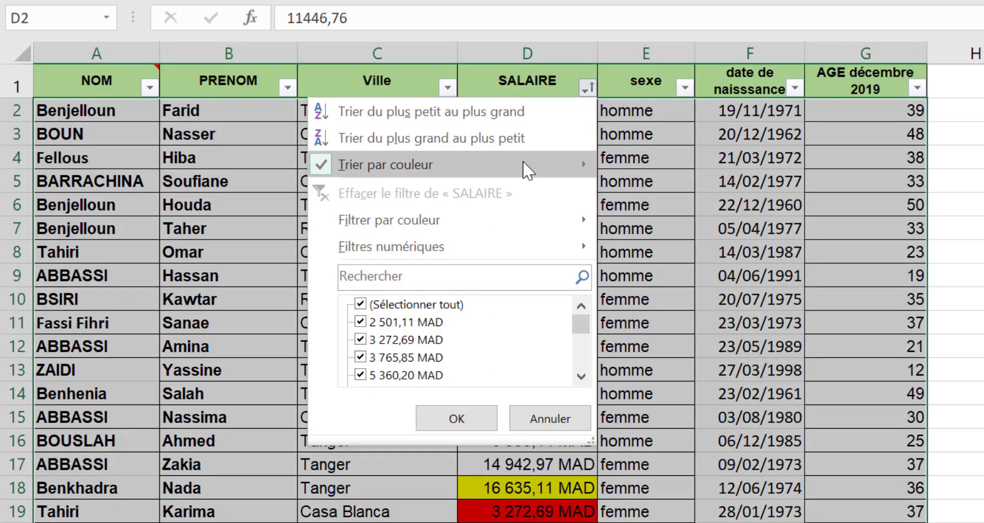
{"action": "mouse_move", "coordinate": [517, 166]}
{"action": "mouse_move", "coordinate": [496, 220]}
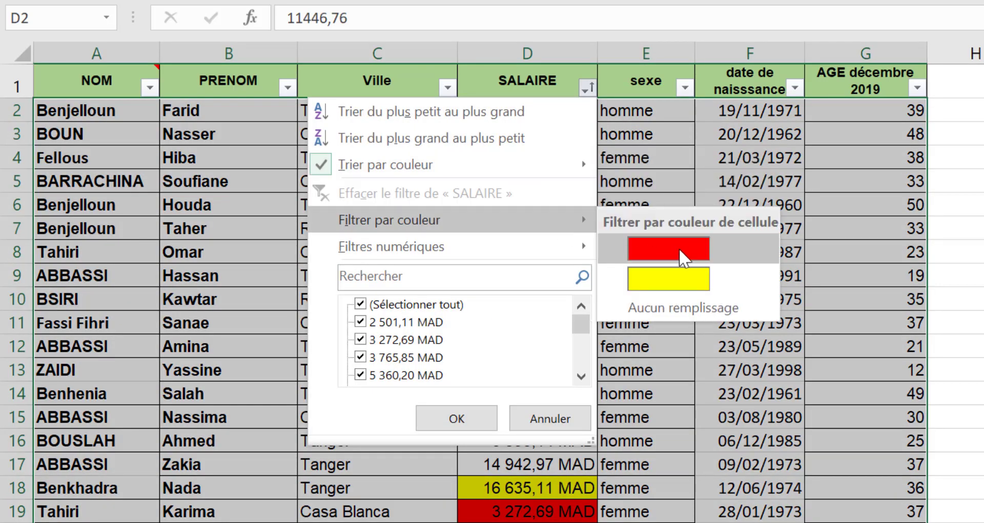
{"action": "left_click", "coordinate": [654, 244]}
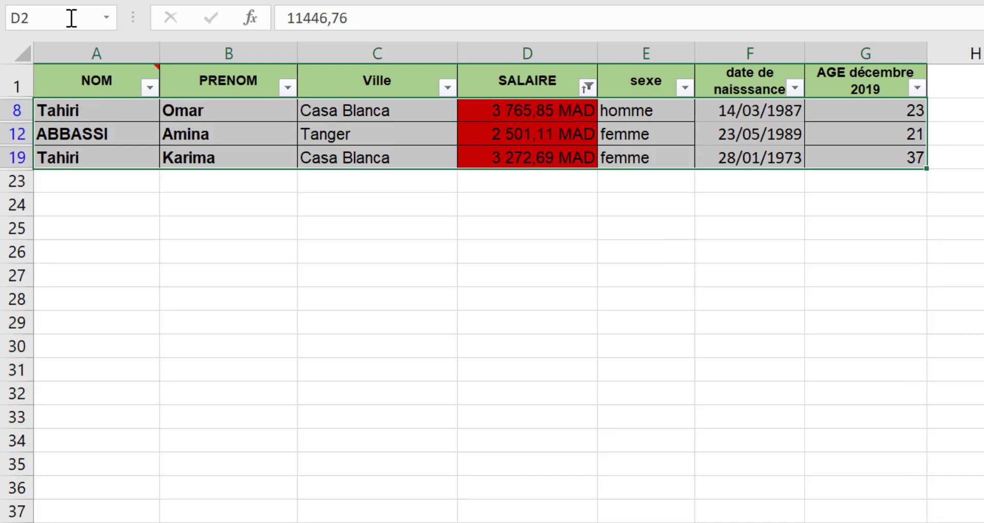
- Clear the red colour filter on the SALAIRE column and review the salary cells D3, D8 and D12
{"action": "left_click", "coordinate": [587, 87]}
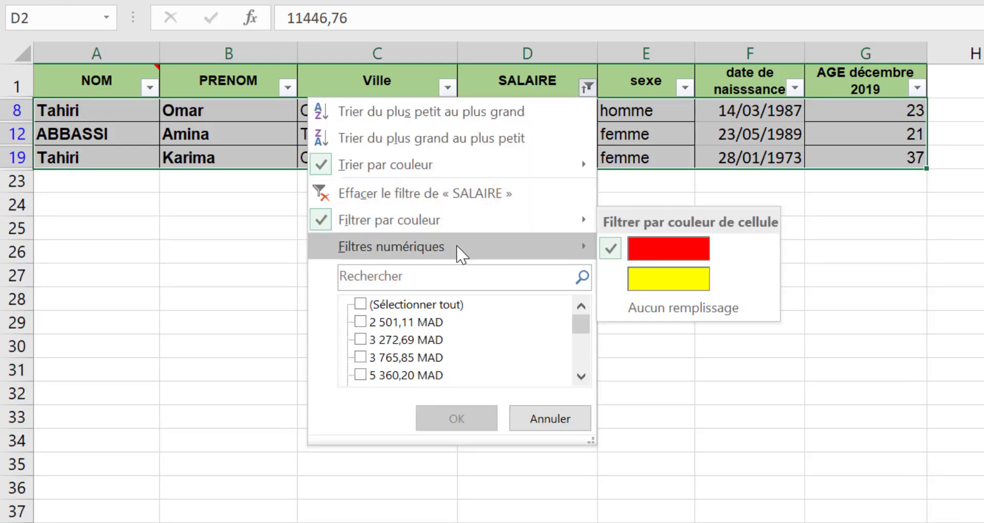
{"action": "mouse_move", "coordinate": [470, 225]}
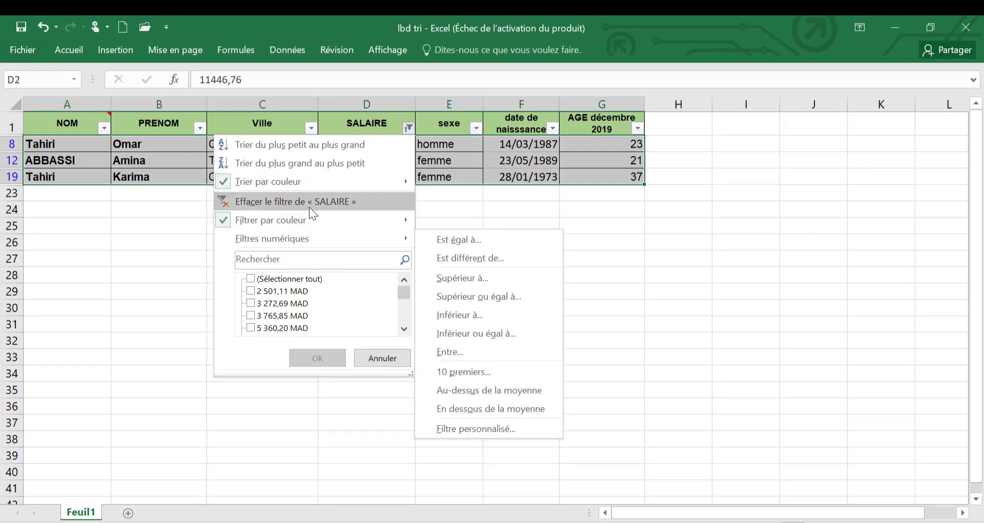
{"action": "left_click", "coordinate": [403, 200]}
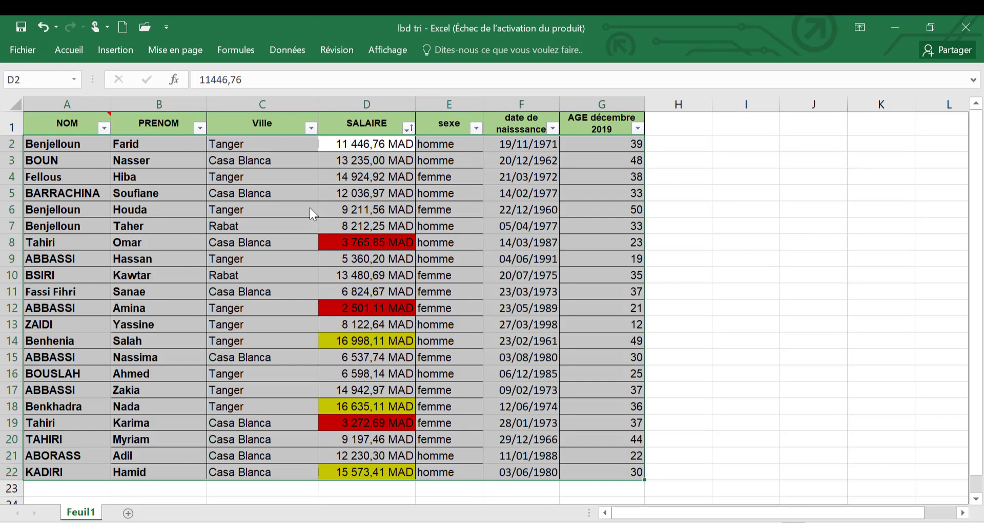
{"action": "left_click", "coordinate": [371, 159]}
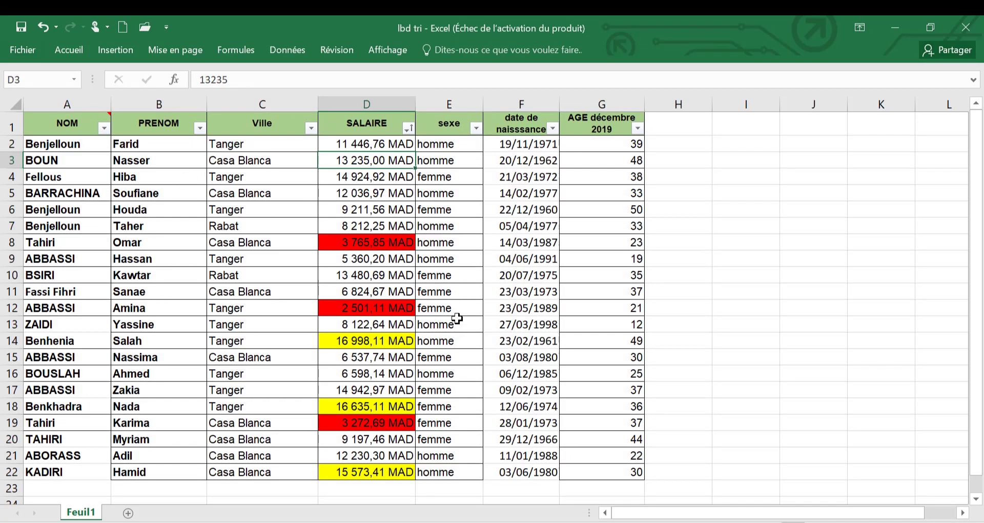
{"action": "left_click", "coordinate": [385, 244]}
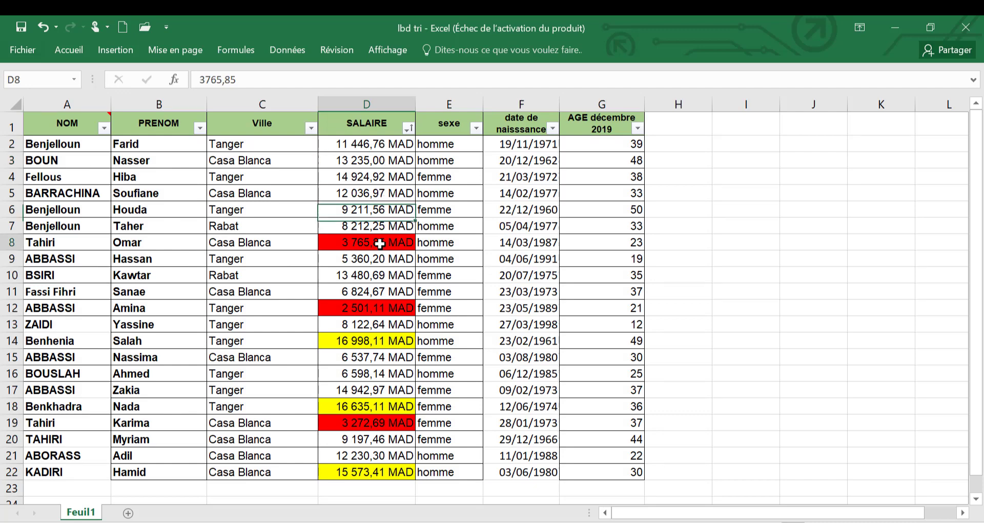
{"action": "left_click", "coordinate": [379, 307]}
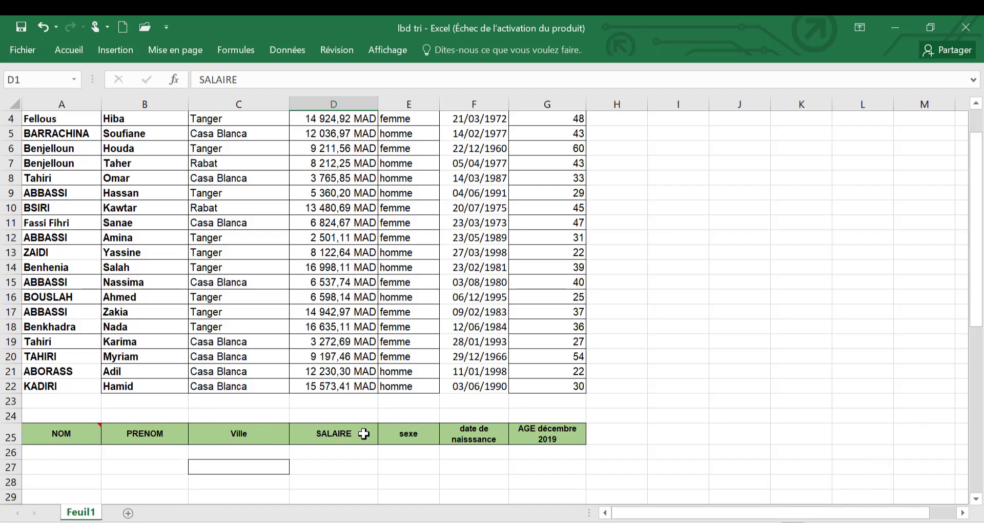
- Compare the criteria headers in row 25 with the employee table headers in row 1
{"action": "left_click", "coordinate": [38, 438]}
{"action": "scroll", "coordinate": [37, 438], "scroll_direction": "up", "scroll_amount": 1}
{"action": "scroll", "coordinate": [92, 372], "scroll_direction": "down", "scroll_amount": 1}
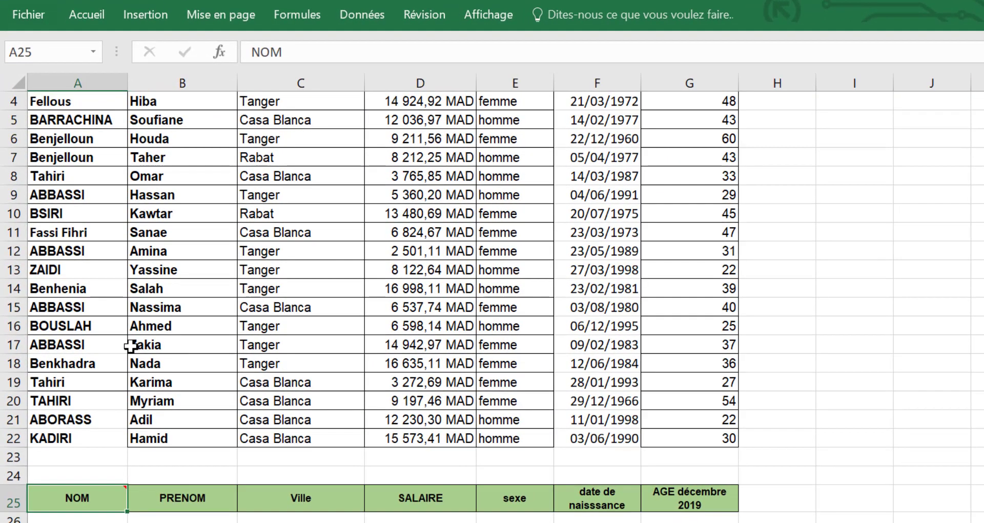
{"action": "scroll", "coordinate": [131, 346], "scroll_direction": "up", "scroll_amount": 1}
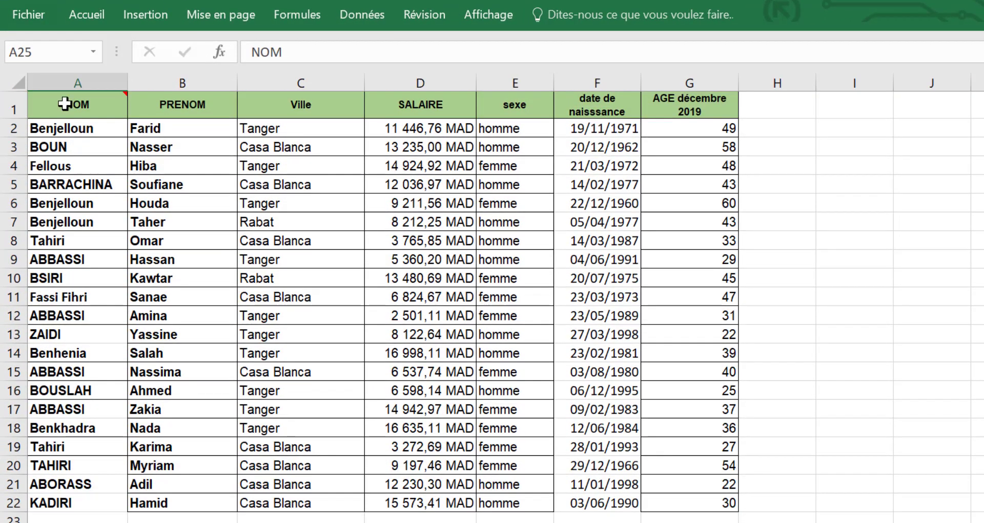
{"action": "left_click", "coordinate": [67, 102]}
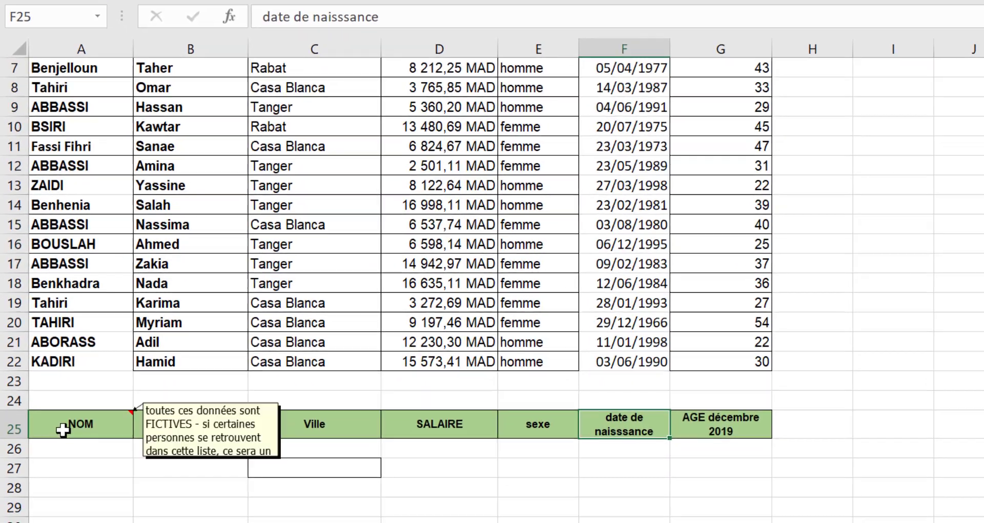
{"action": "left_click", "coordinate": [61, 441]}
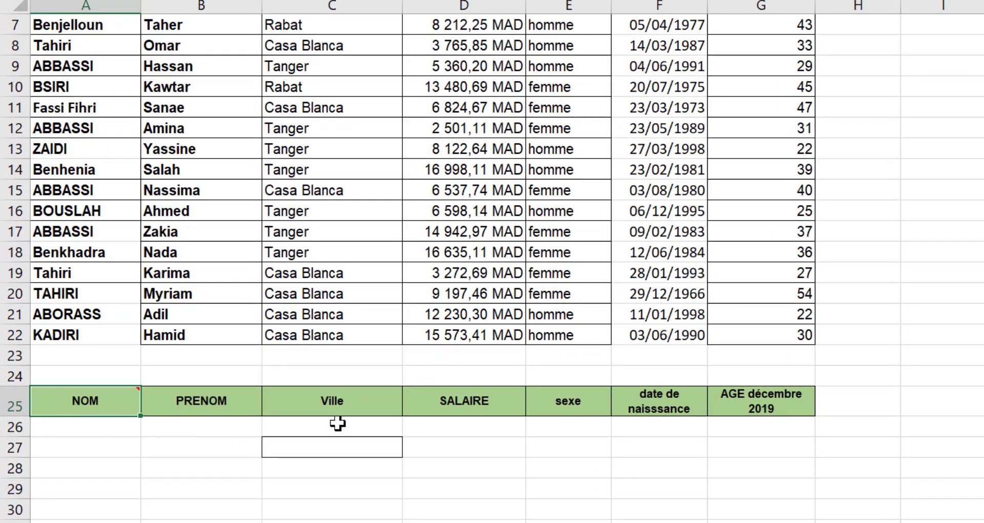
- Enter the criterion Tanger under the Ville header in cell C26 of the criteria area
{"action": "left_click", "coordinate": [361, 420]}
{"action": "left_click", "coordinate": [570, 424]}
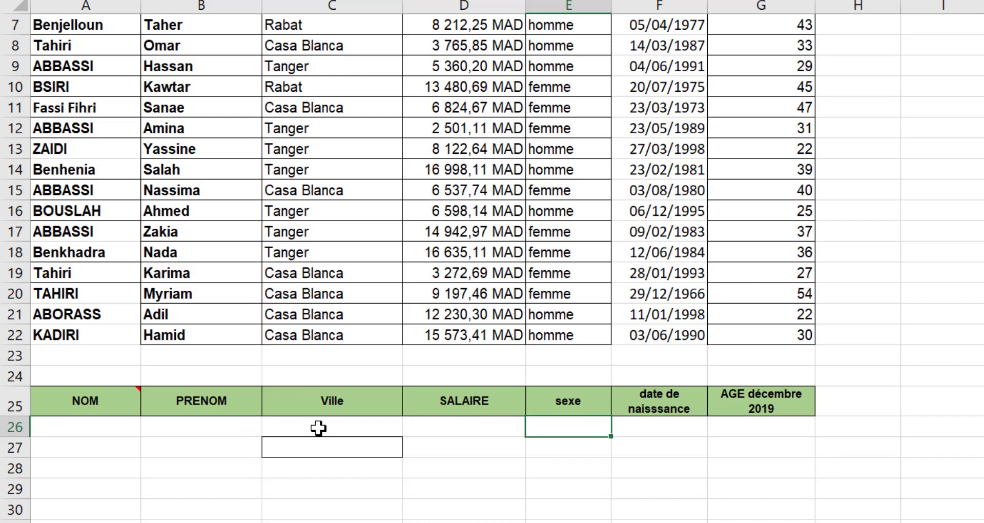
{"action": "left_click", "coordinate": [281, 430]}
{"action": "type", "text": "Tanger"}
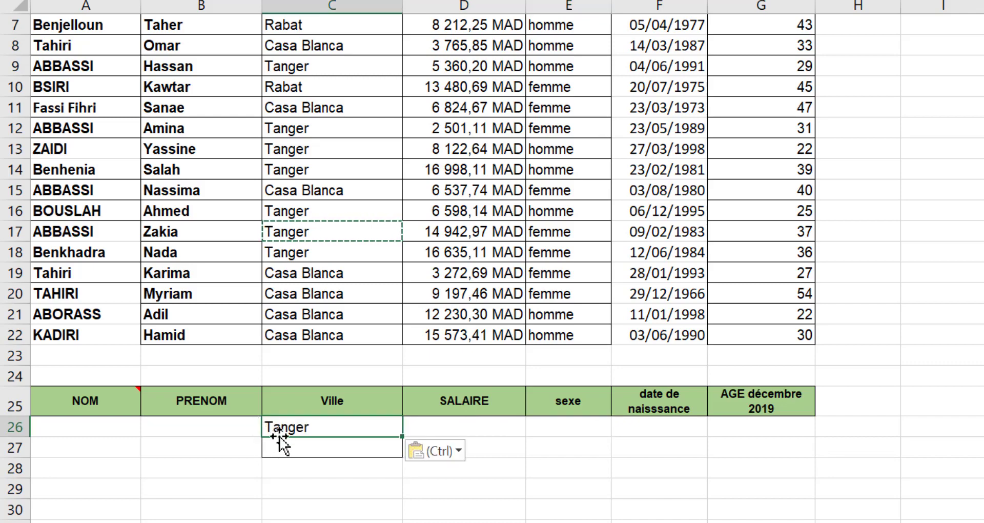
- Enter the criteria >5000 under SALAIRE and <40 under AGE décembre 2019 in row 26
{"action": "left_click", "coordinate": [444, 429]}
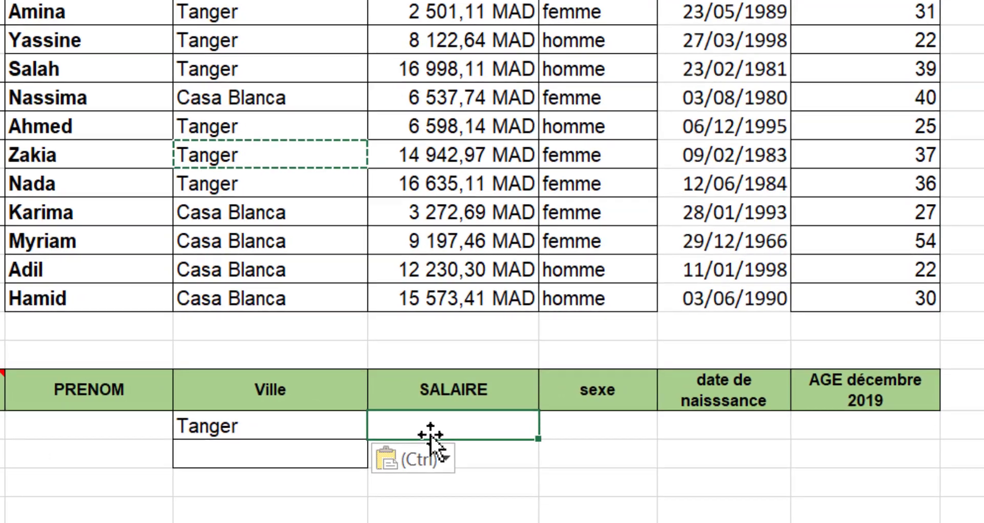
{"action": "type", "text": ">5000"}
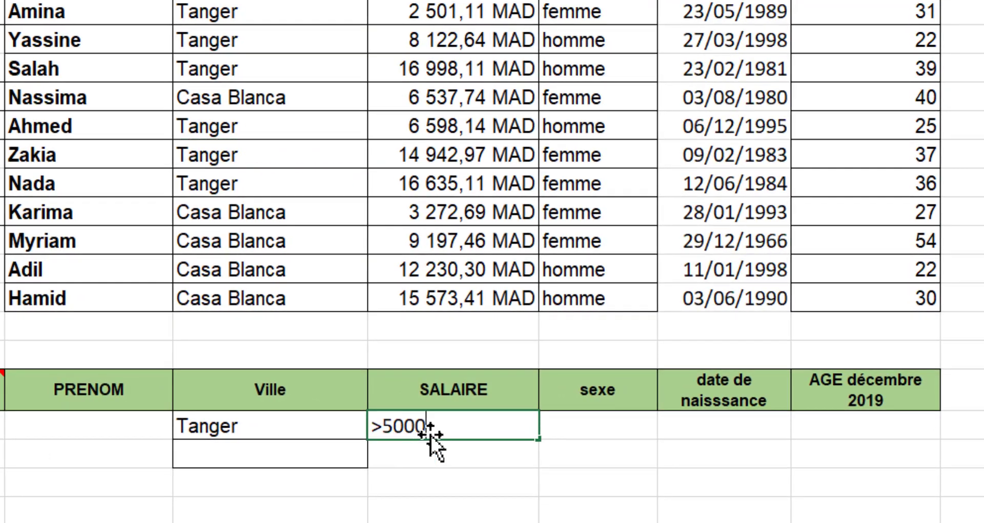
{"action": "left_click", "coordinate": [841, 435]}
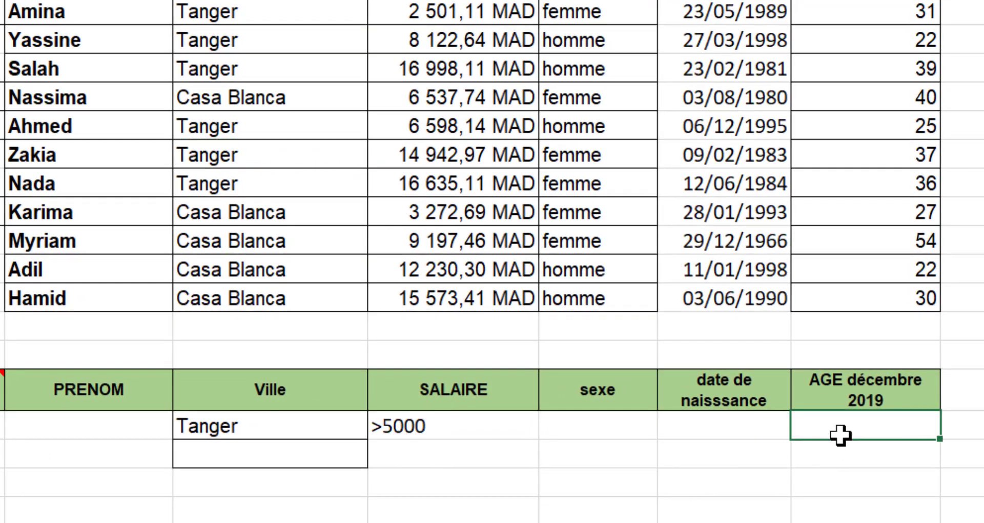
{"action": "type", "text": "<40"}
- Start an advanced filter on the employee table and set its list range to A1:G22, headers included
{"action": "left_click", "coordinate": [461, 12]}
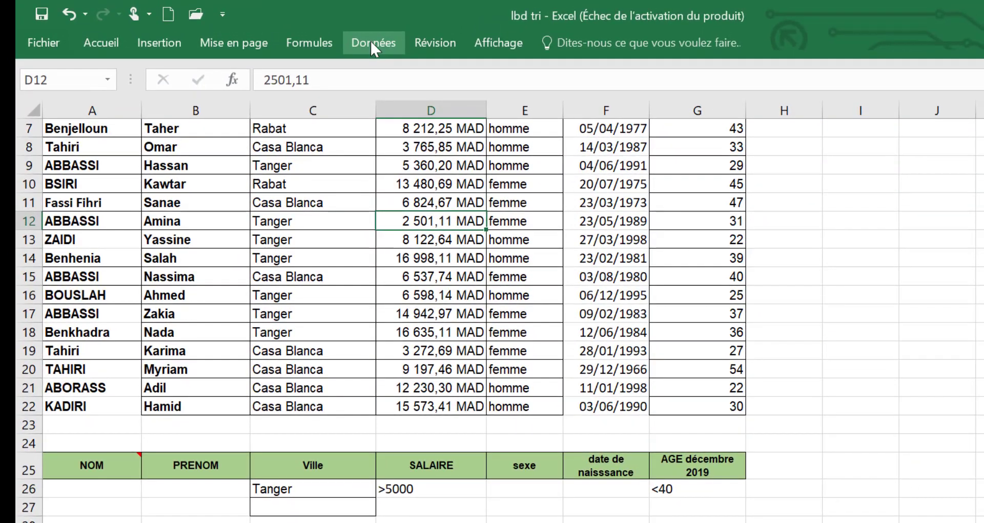
{"action": "left_click", "coordinate": [372, 44]}
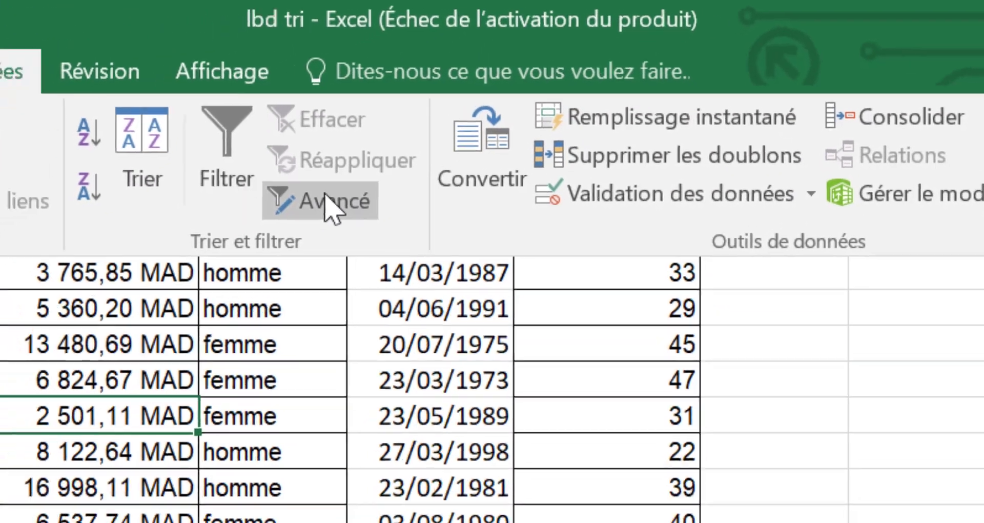
{"action": "left_click", "coordinate": [328, 202]}
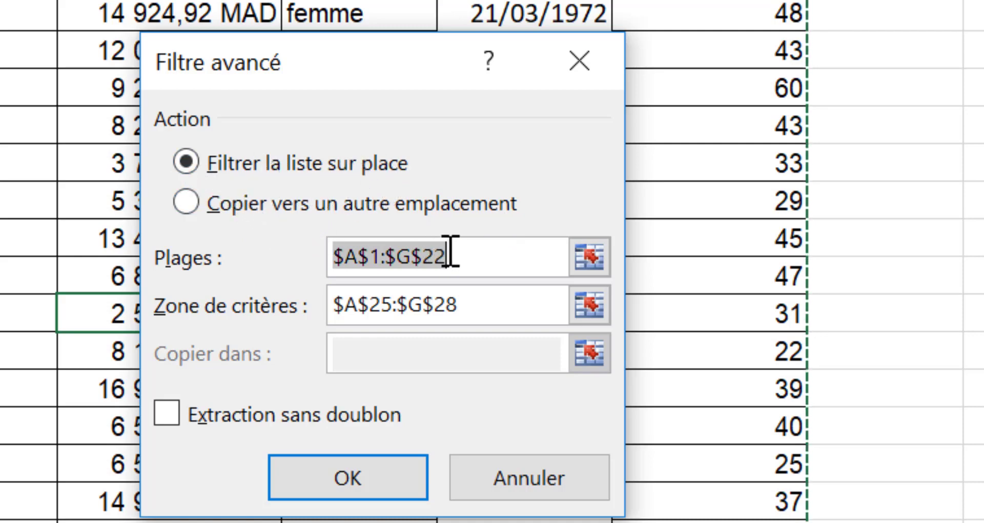
{"action": "left_click_drag", "start_coordinate": [451, 256], "coordinate": [338, 257]}
{"action": "key", "text": "BackSpace"}
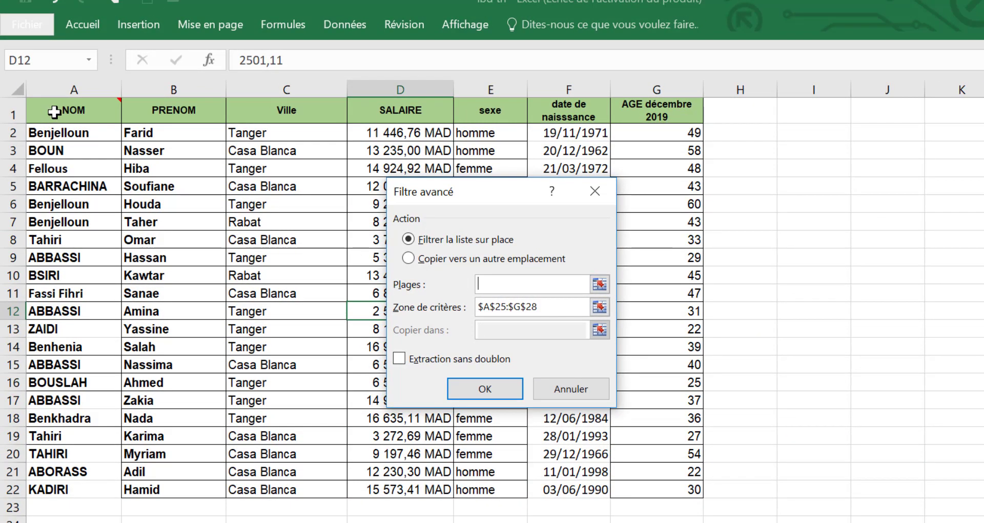
{"action": "left_click_drag", "start_coordinate": [53, 111], "coordinate": [656, 489]}
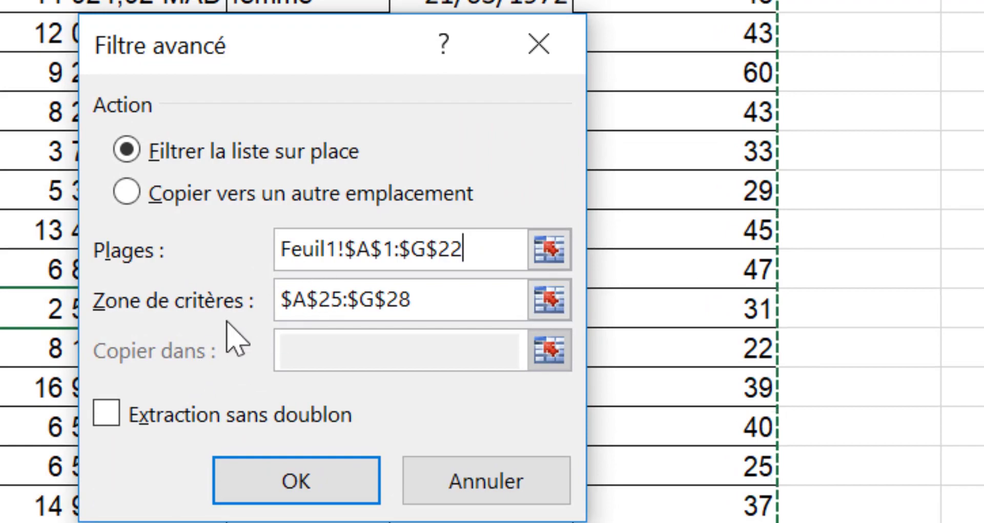
- Set the criteria range to A25:G26, keep unique records only, and apply the advanced filter in place
{"action": "left_click_drag", "start_coordinate": [476, 302], "coordinate": [379, 306]}
{"action": "key", "text": "BackSpace"}
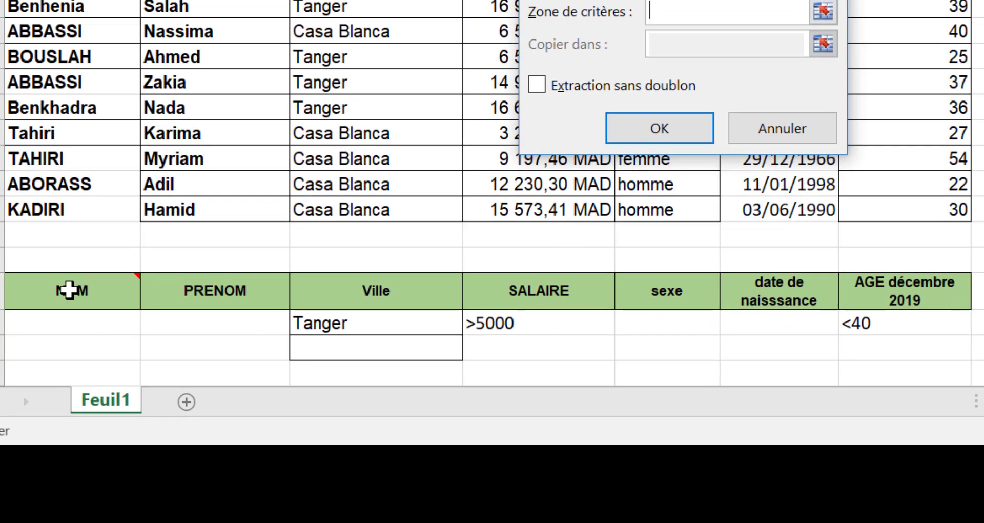
{"action": "left_click_drag", "start_coordinate": [69, 290], "coordinate": [893, 330]}
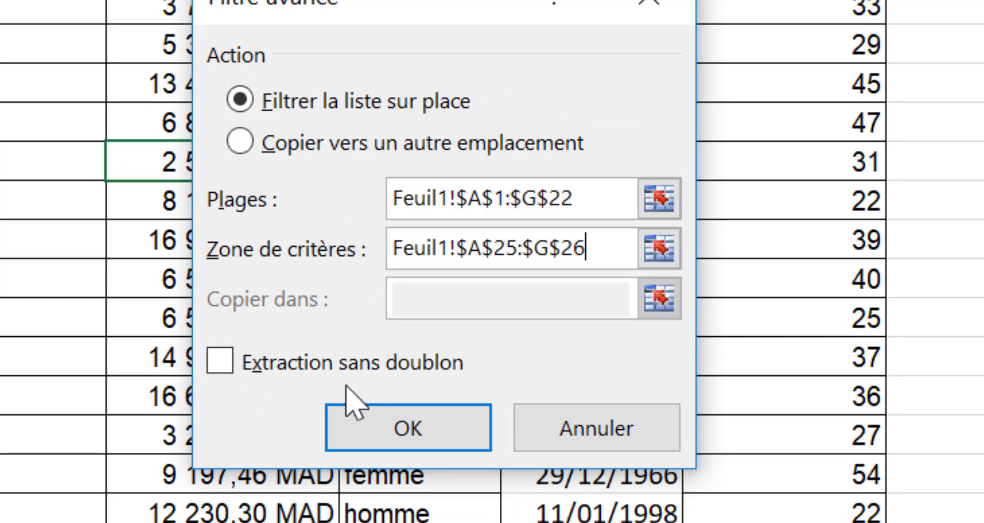
{"action": "left_click", "coordinate": [224, 364]}
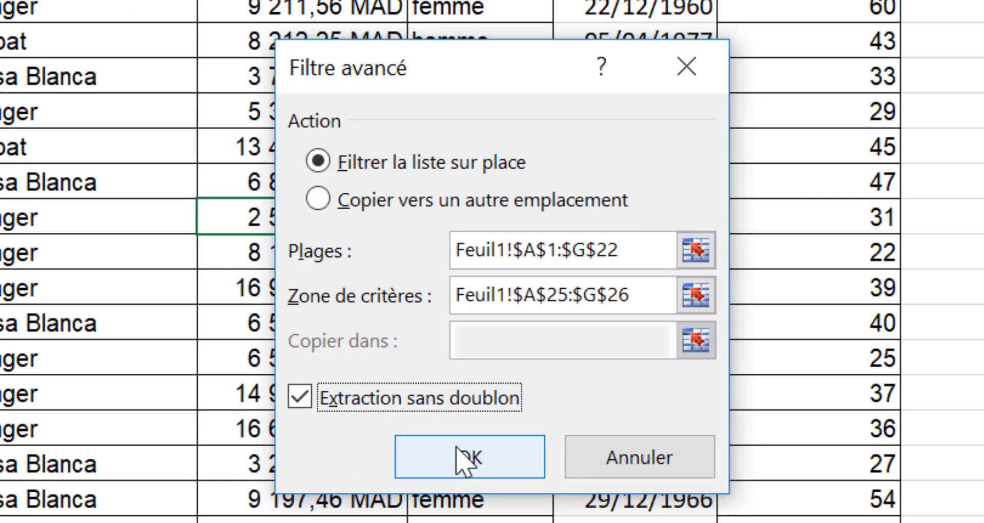
{"action": "left_click", "coordinate": [405, 425]}
- Start another advanced filter with list range A1:G22 and choose to copy the results to another location
{"action": "scroll", "coordinate": [469, 418], "scroll_direction": "up", "scroll_amount": 1}
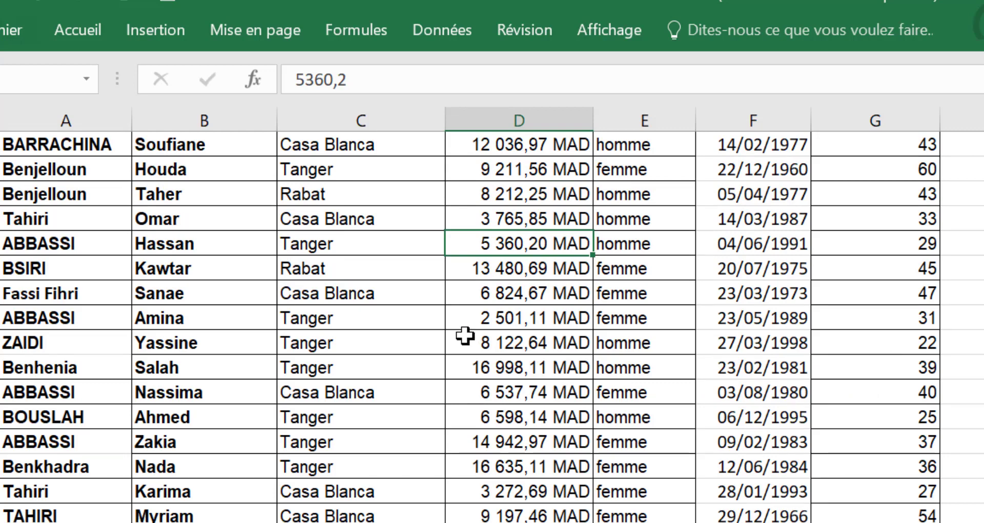
{"action": "scroll", "coordinate": [482, 467], "scroll_direction": "up", "scroll_amount": 2}
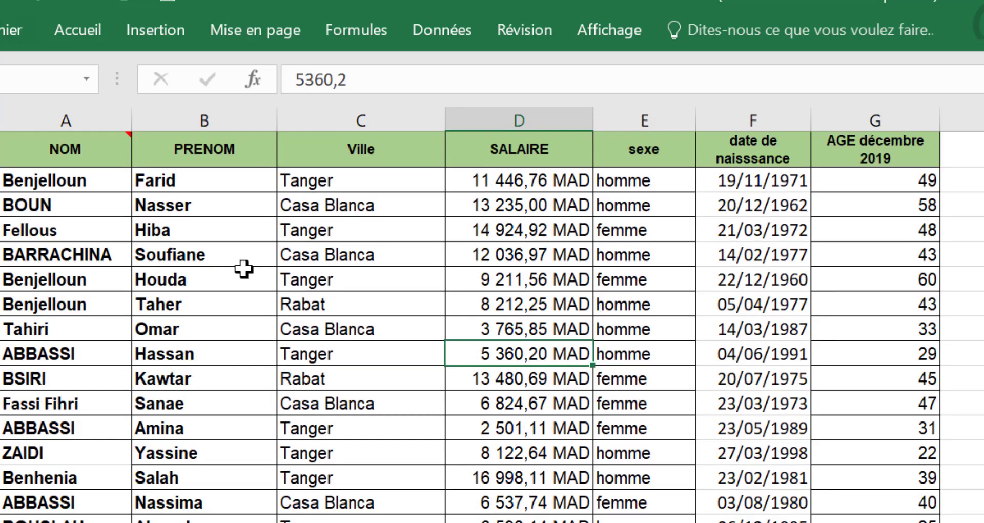
{"action": "left_click", "coordinate": [379, 250]}
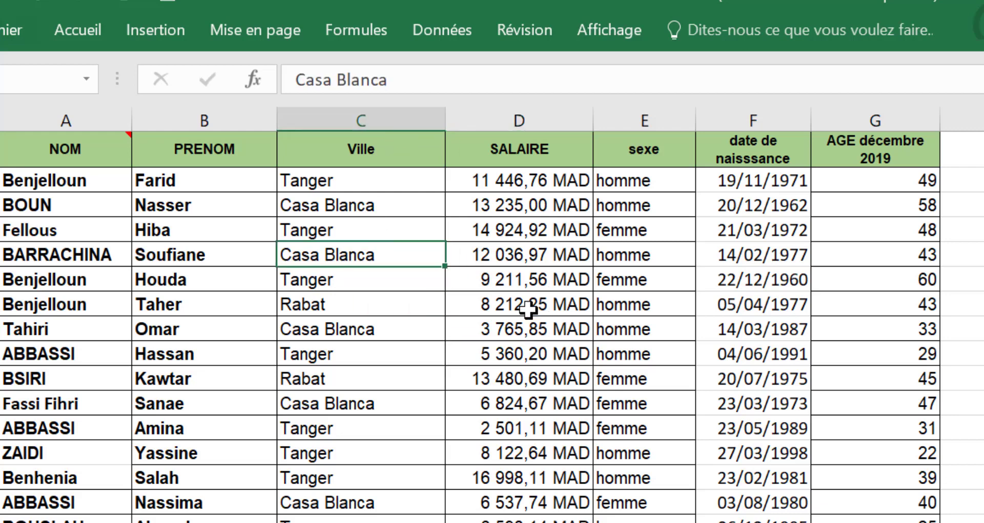
{"action": "left_click", "coordinate": [449, 37]}
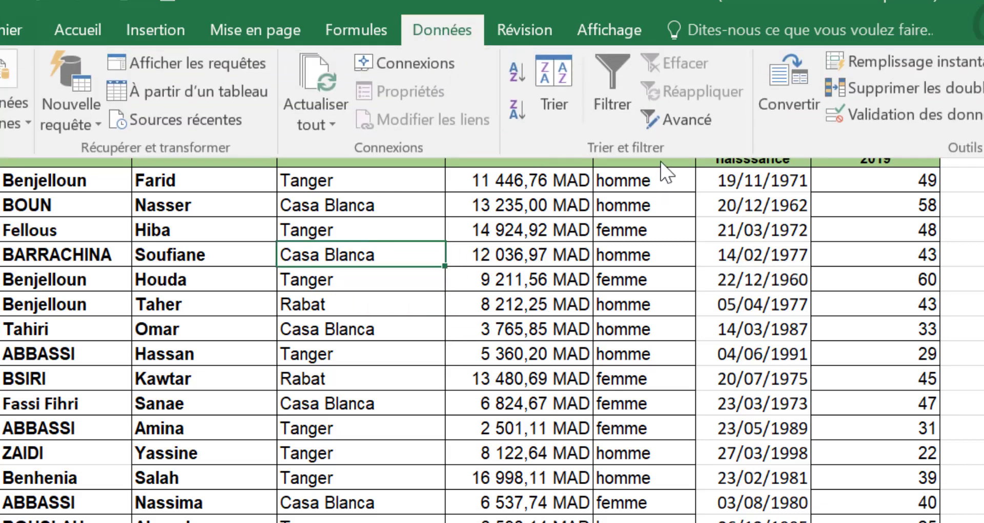
{"action": "left_click", "coordinate": [678, 125]}
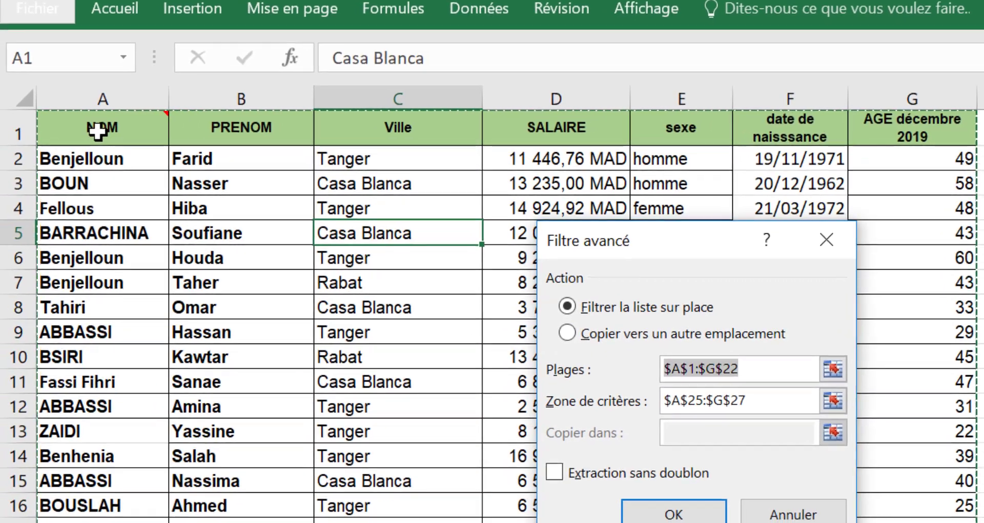
{"action": "left_click_drag", "start_coordinate": [92, 128], "coordinate": [912, 520]}
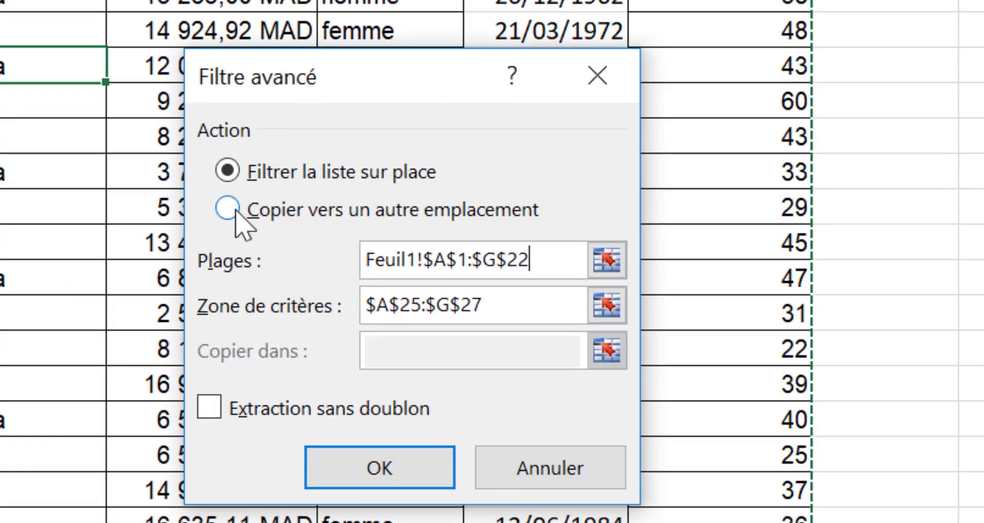
{"action": "left_click", "coordinate": [228, 210]}
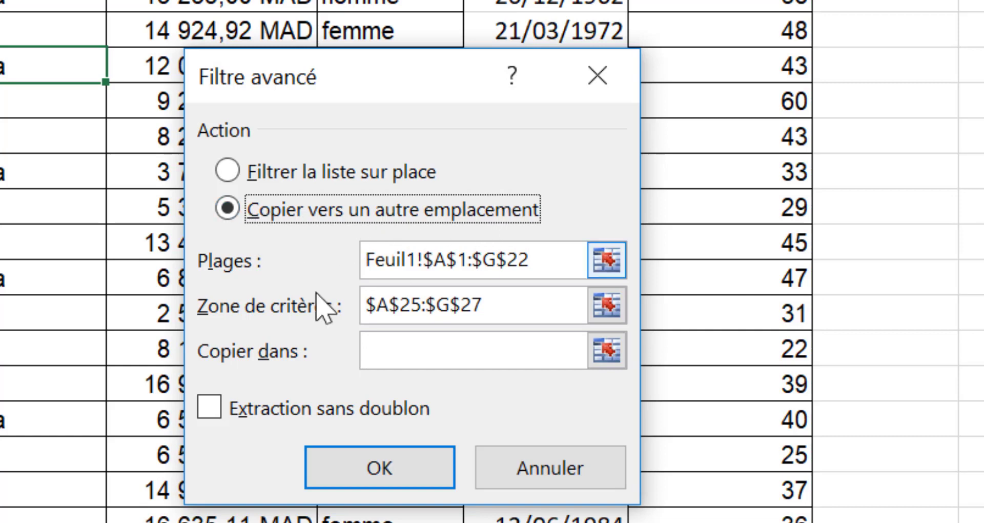
- Replace the criteria range with A25:G27, covering both criteria rows, and restrict the extraction to unique records
{"action": "left_click_drag", "start_coordinate": [510, 310], "coordinate": [380, 314]}
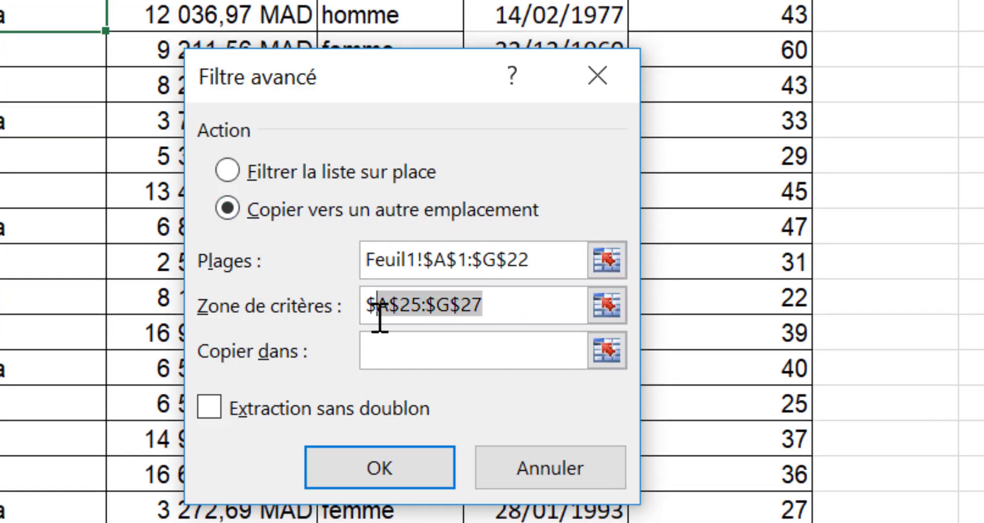
{"action": "key", "text": "BackSpace"}
{"action": "key", "text": "BackSpace"}
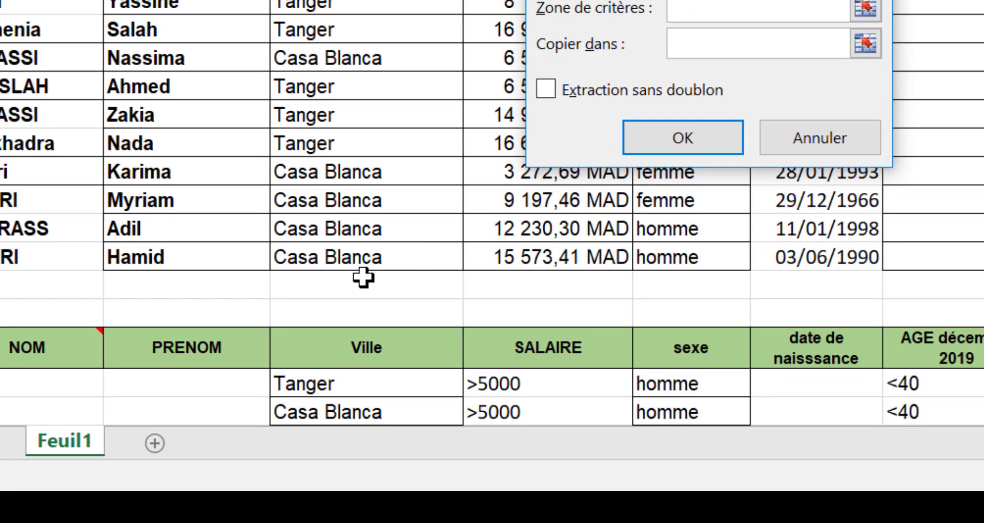
{"action": "scroll", "coordinate": [363, 278], "scroll_direction": "down", "scroll_amount": 1}
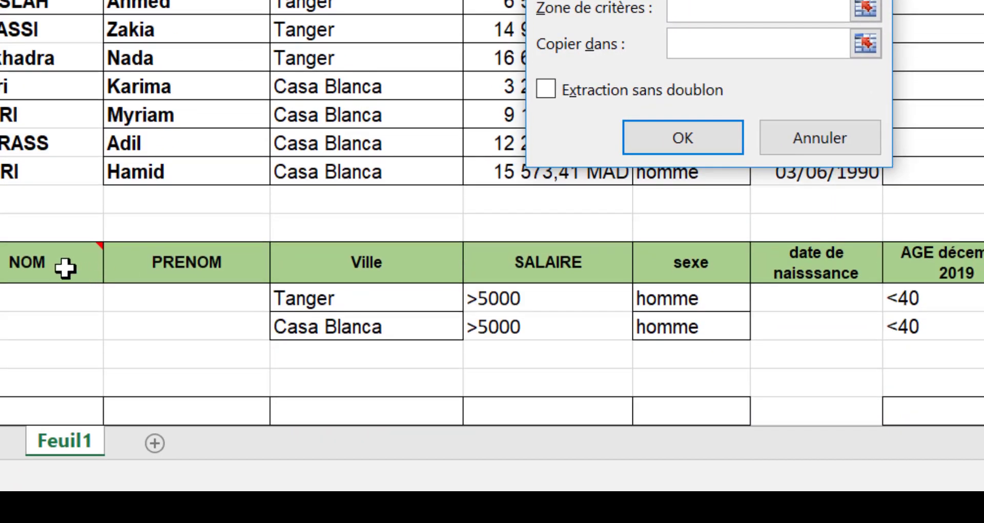
{"action": "left_click_drag", "start_coordinate": [65, 268], "coordinate": [914, 333]}
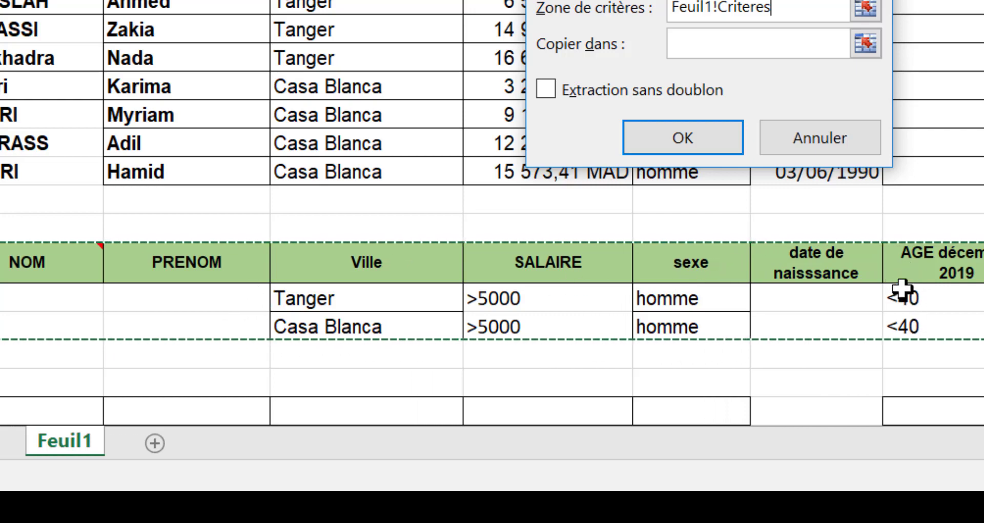
{"action": "left_click", "coordinate": [687, 89]}
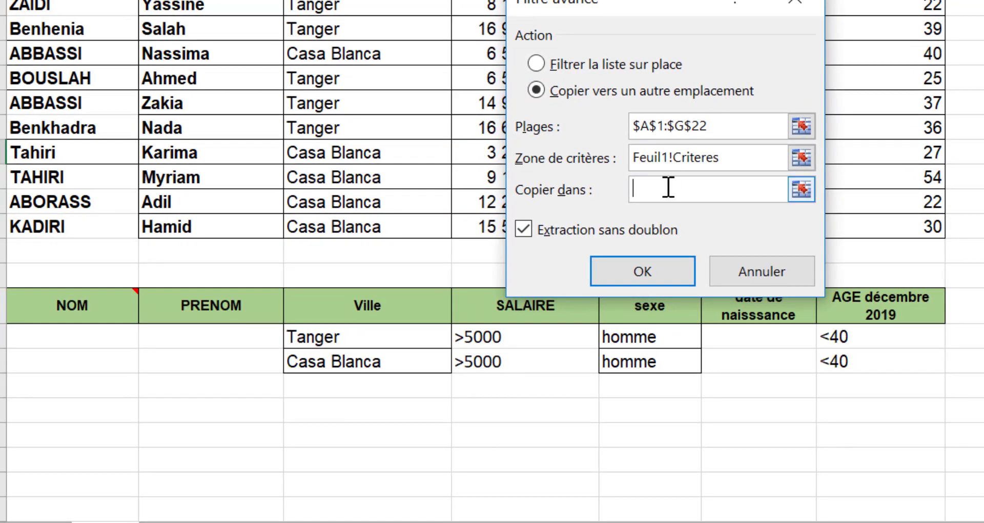
- Set cell A30 as the copy destination and run the advanced filter
{"action": "left_click", "coordinate": [655, 190]}
{"action": "left_click", "coordinate": [60, 435]}
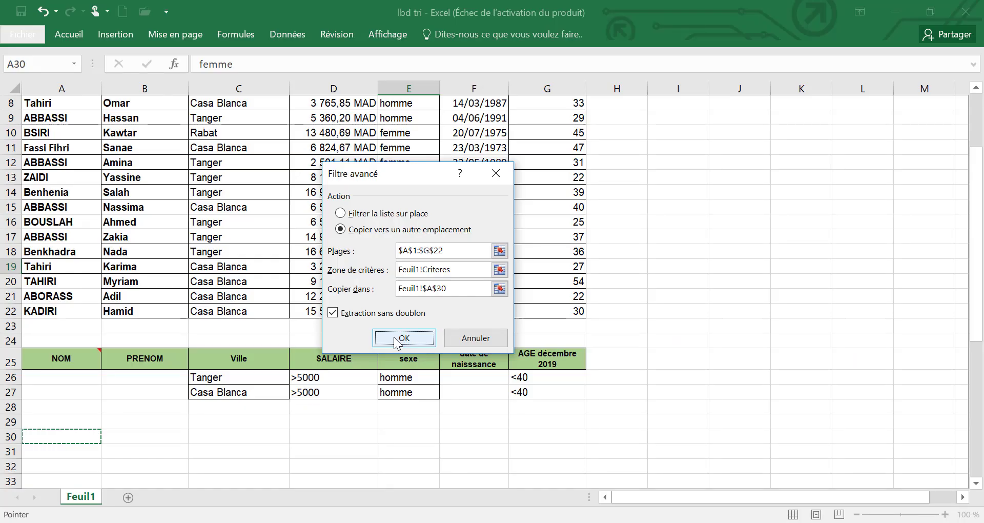
{"action": "left_click", "coordinate": [625, 271]}
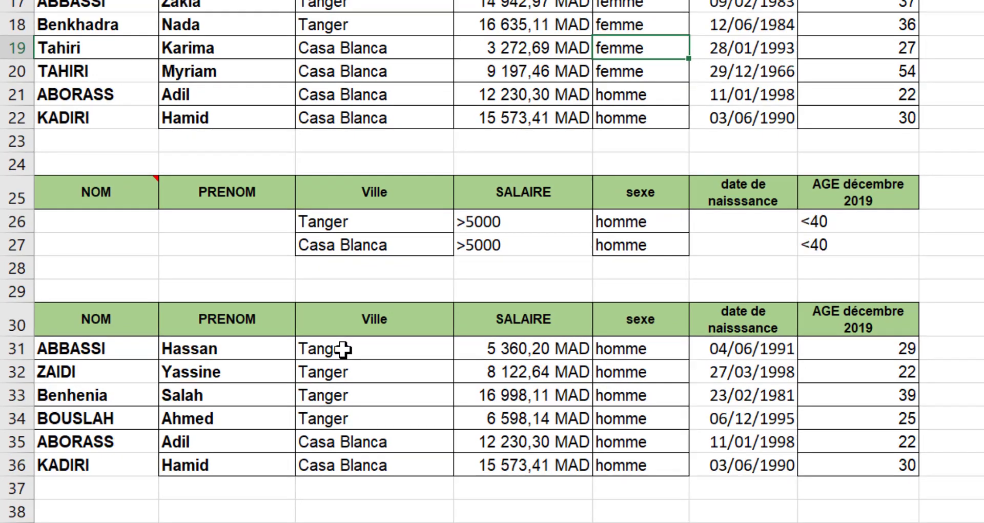
- Check the Ville and SALAIRE values of the rows extracted below row 30 against the criteria in rows 26 and 27
{"action": "left_click", "coordinate": [345, 341]}
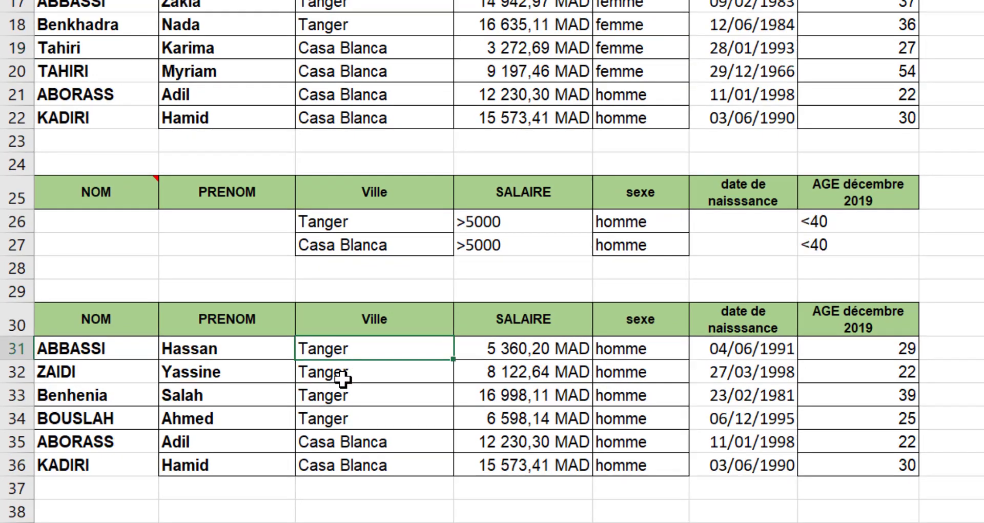
{"action": "left_click", "coordinate": [345, 369]}
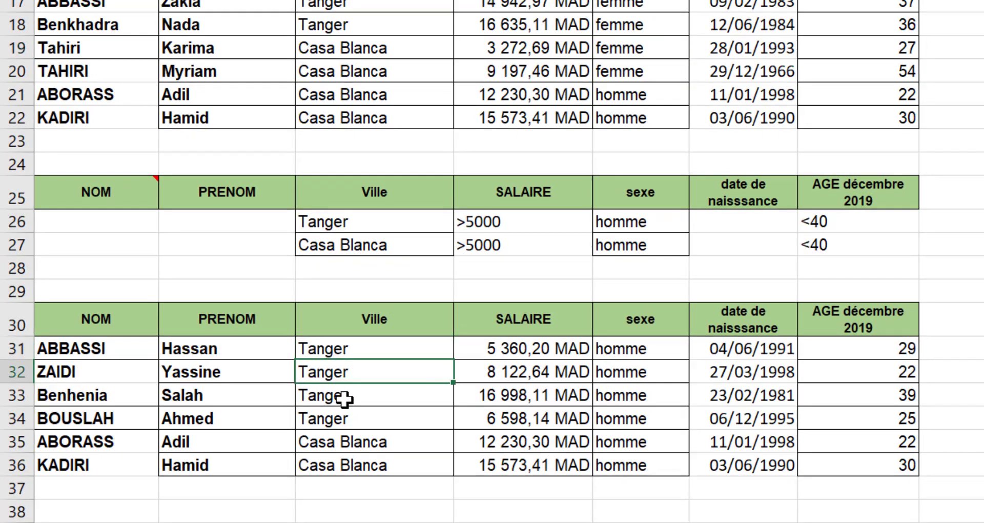
{"action": "left_click", "coordinate": [506, 342]}
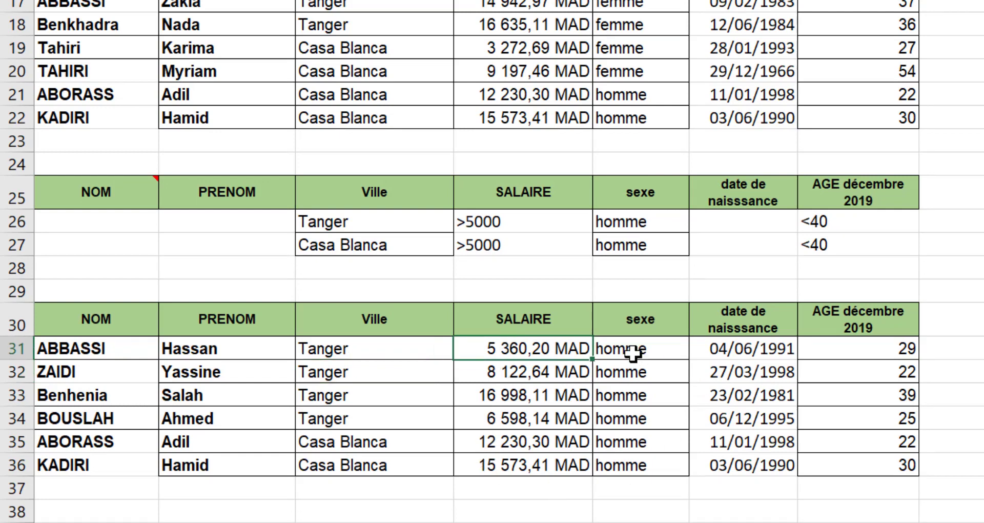